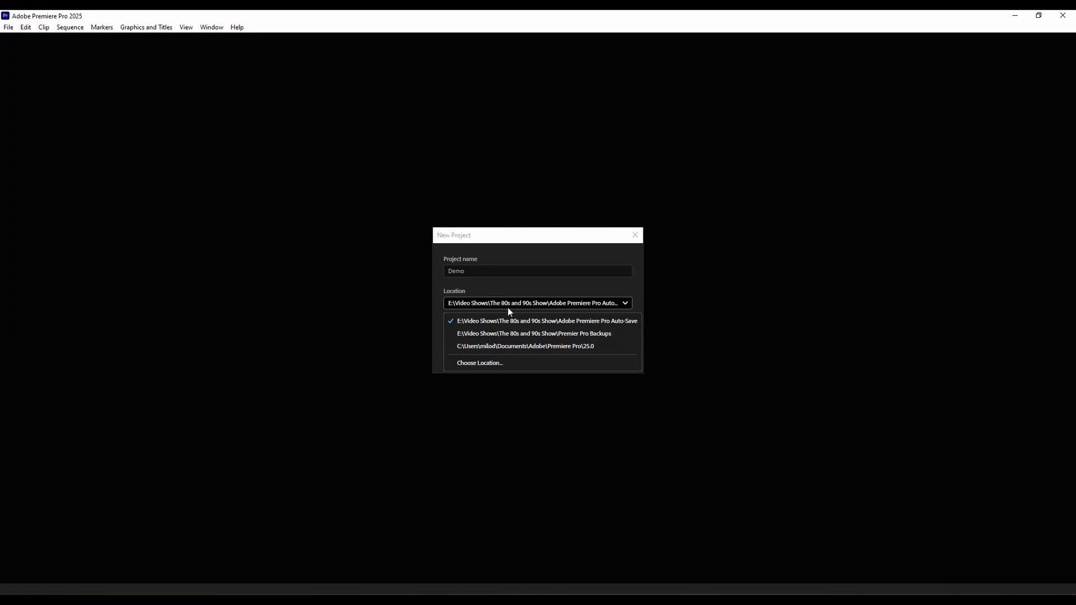
Create the Demo project in the Videos folder on the Desktop and skip the initial media import
{"action": "left_click", "coordinate": [496, 369]}
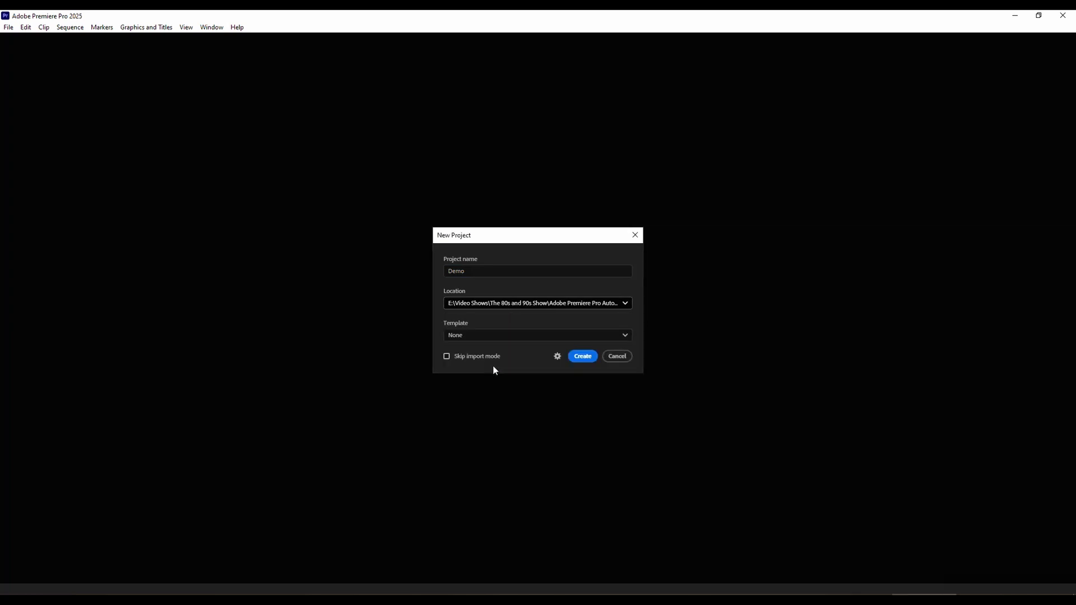
{"action": "left_click", "coordinate": [521, 303]}
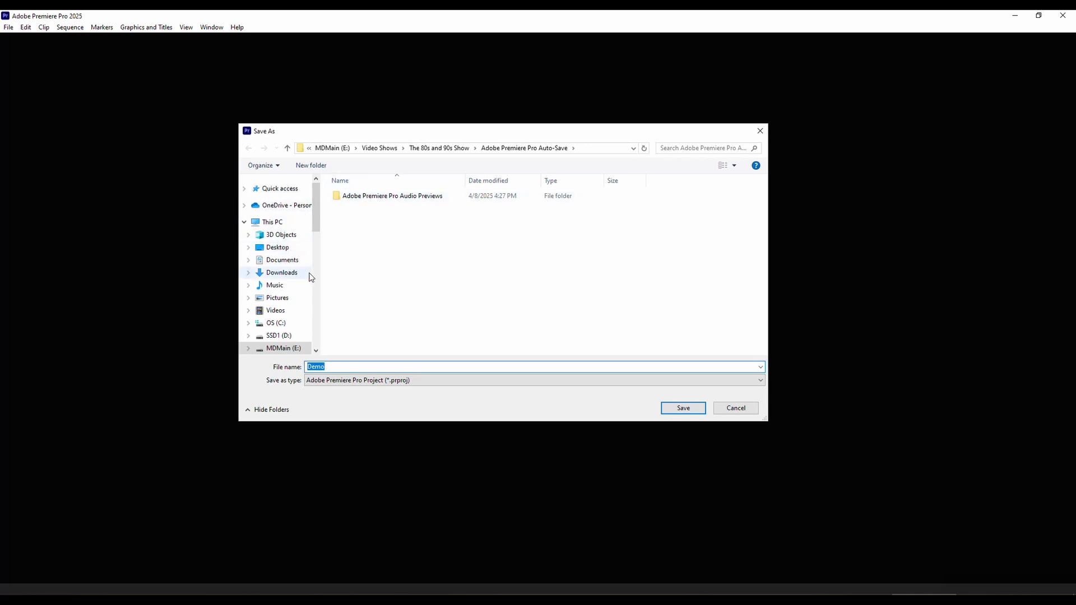
{"action": "left_click", "coordinate": [274, 248]}
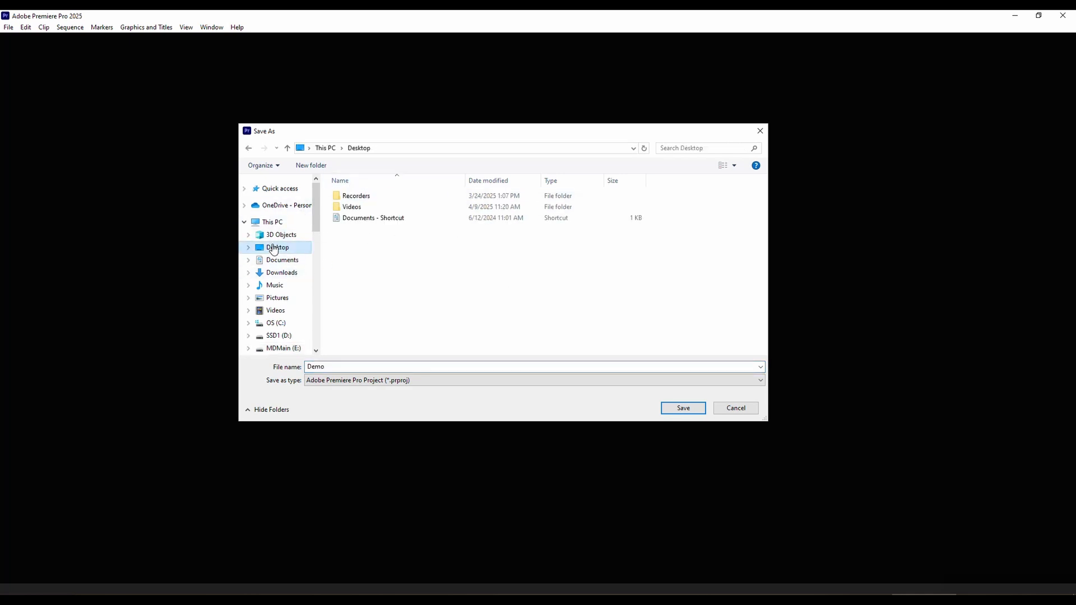
{"action": "double_click", "coordinate": [340, 208]}
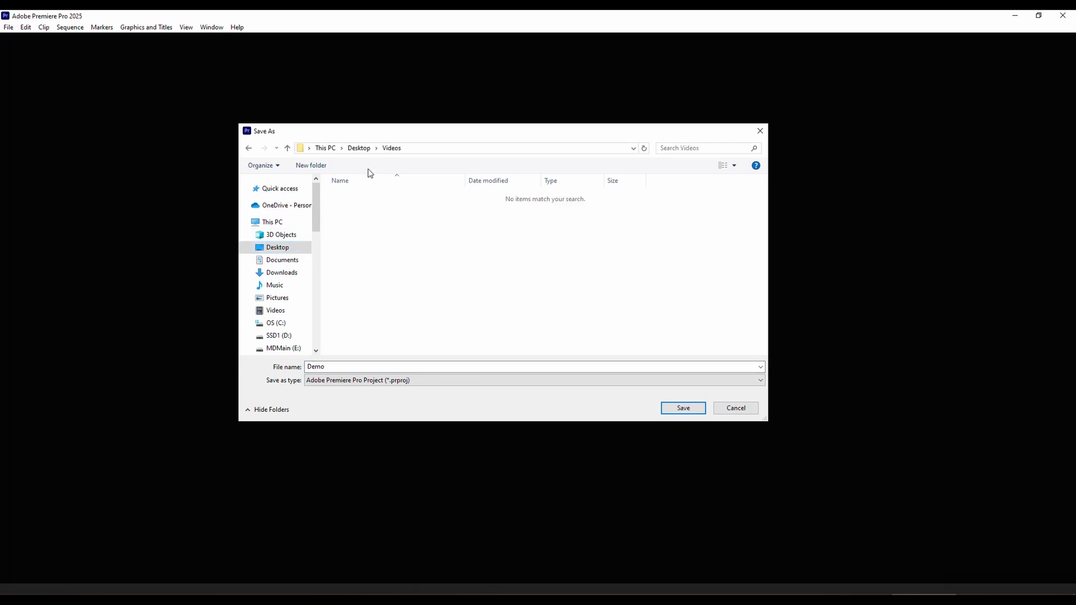
{"action": "left_click", "coordinate": [687, 412]}
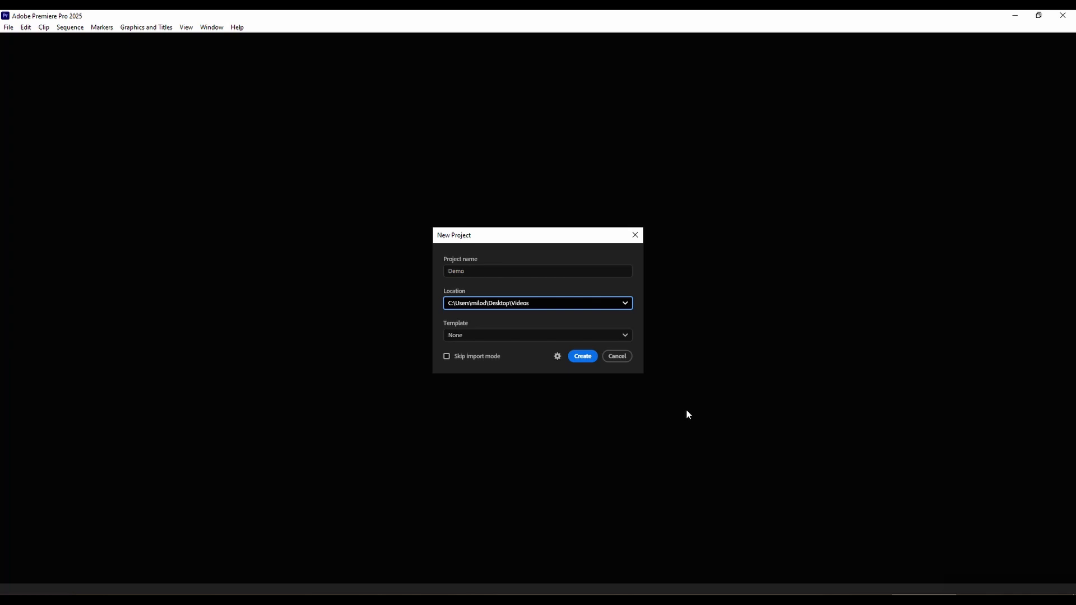
{"action": "left_click", "coordinate": [582, 357]}
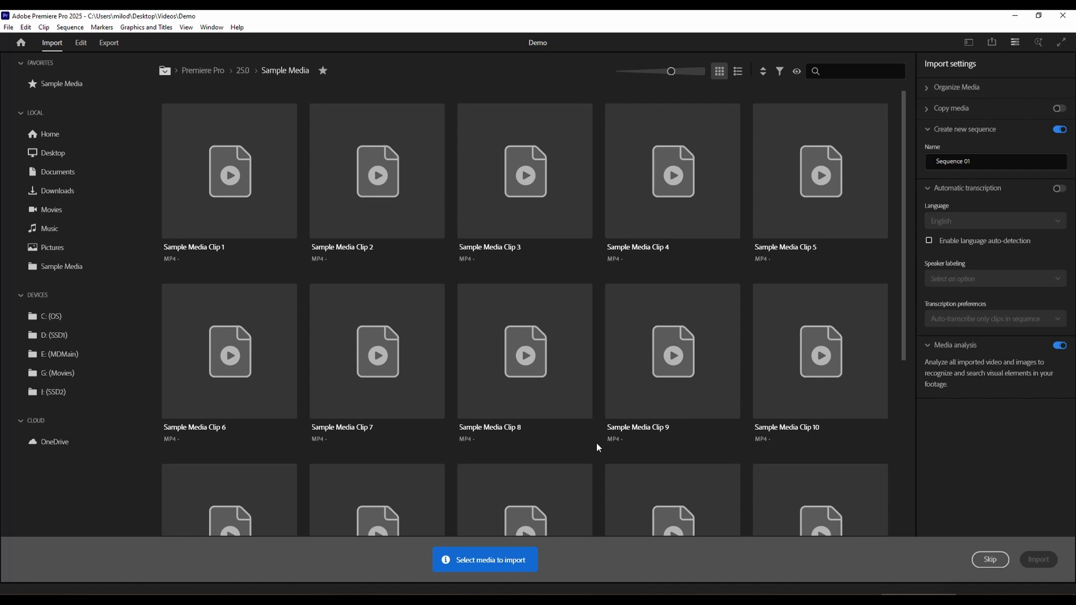
{"action": "left_click", "coordinate": [990, 560]}
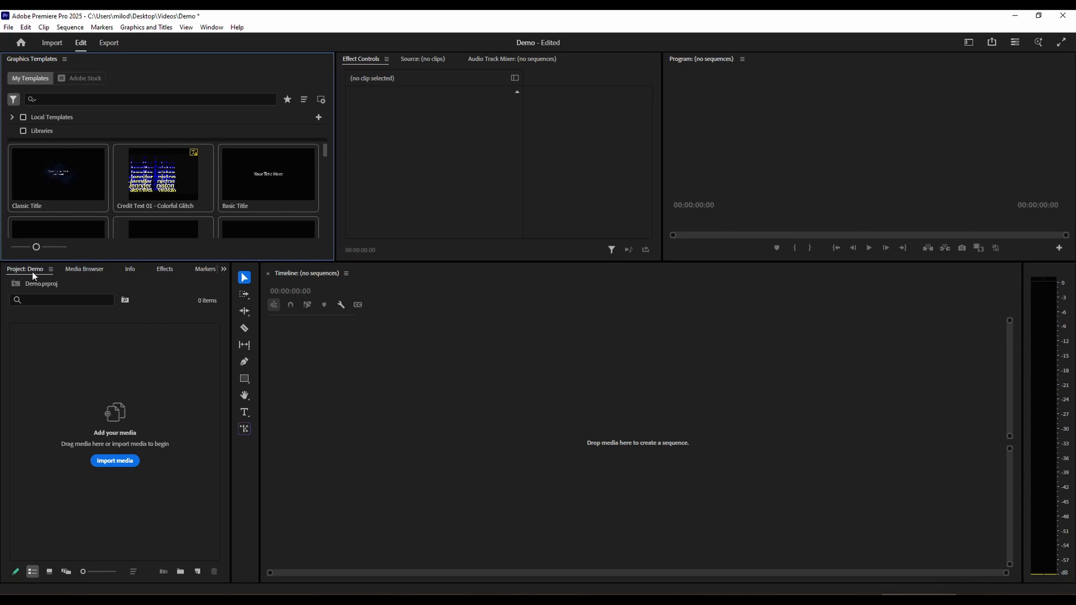
Import all six video clips from the Desktop's Videos folder into the project, leaving out the Demo project file
{"action": "left_click", "coordinate": [116, 464]}
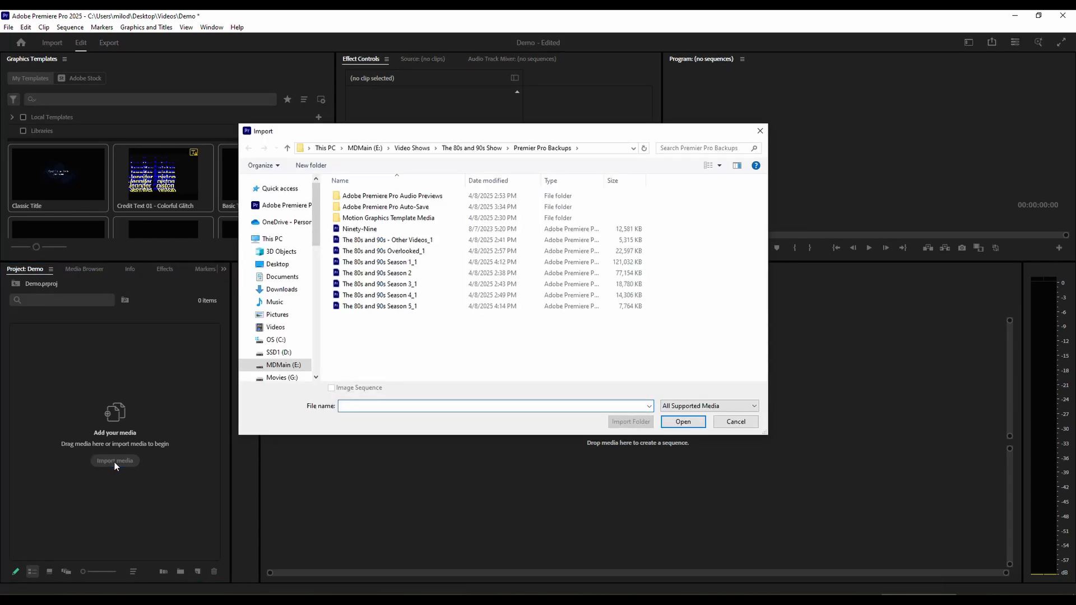
{"action": "left_click", "coordinate": [279, 267]}
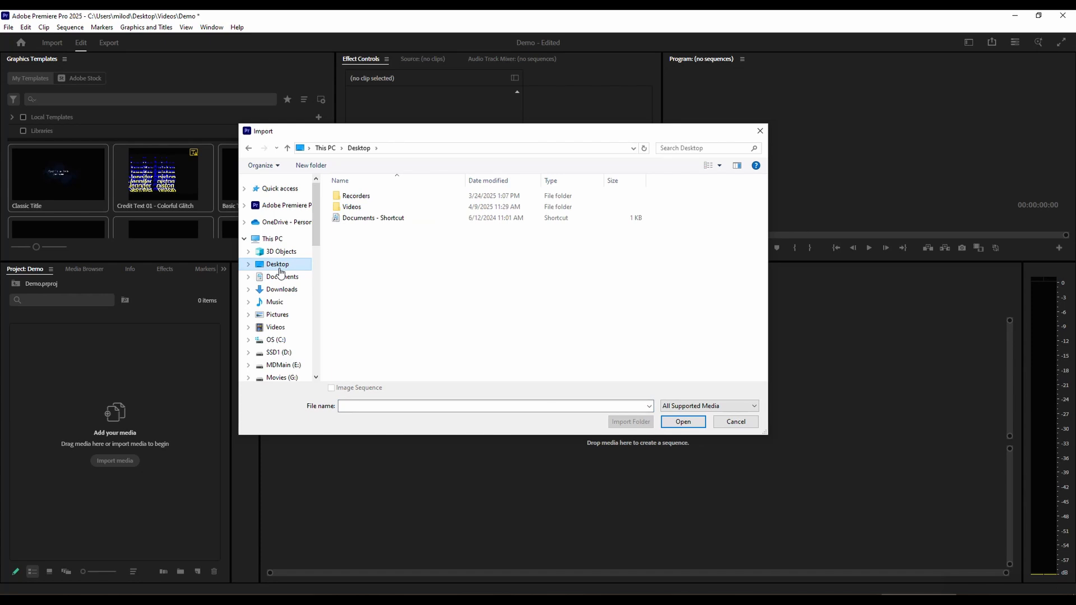
{"action": "double_click", "coordinate": [339, 207]}
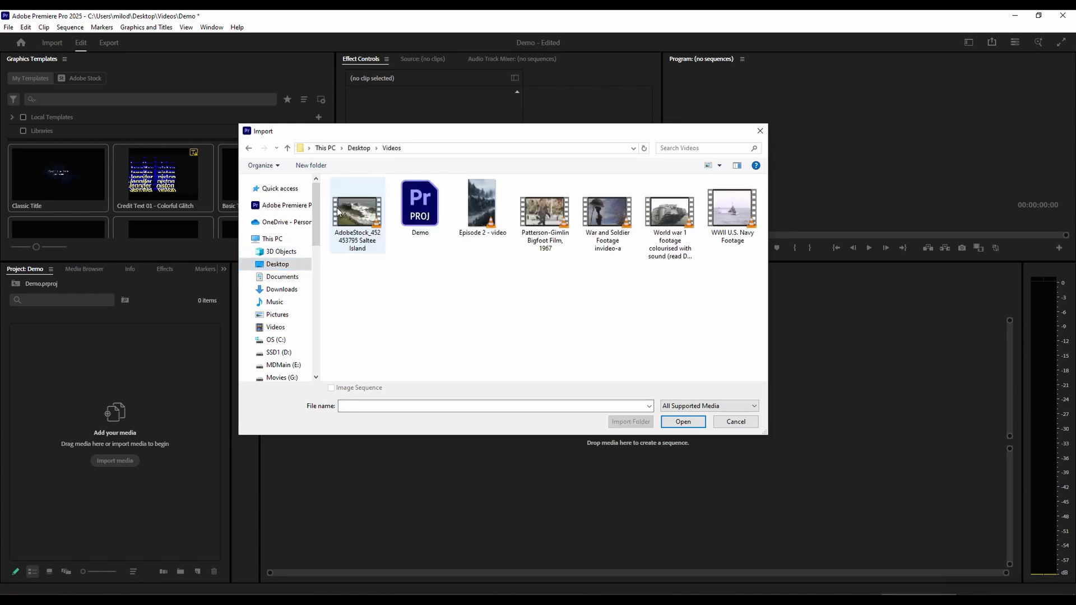
{"action": "left_click", "coordinate": [361, 227]}
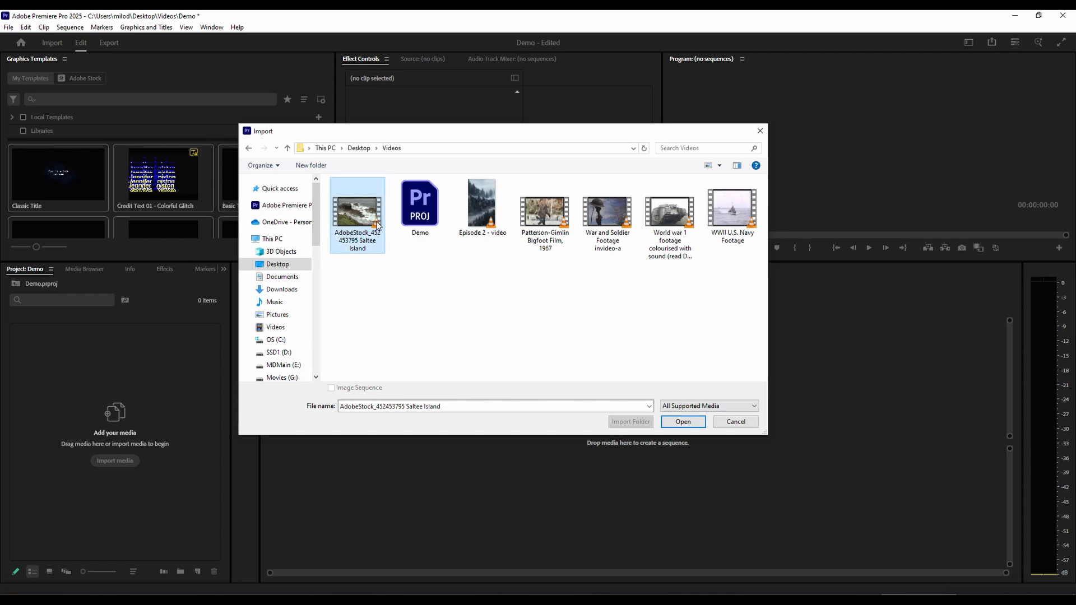
{"action": "left_click", "coordinate": [471, 212], "text": "ctrl"}
{"action": "left_click", "coordinate": [545, 213], "text": "ctrl"}
{"action": "left_click", "coordinate": [607, 212], "text": "ctrl"}
{"action": "left_click", "coordinate": [670, 213], "text": "ctrl"}
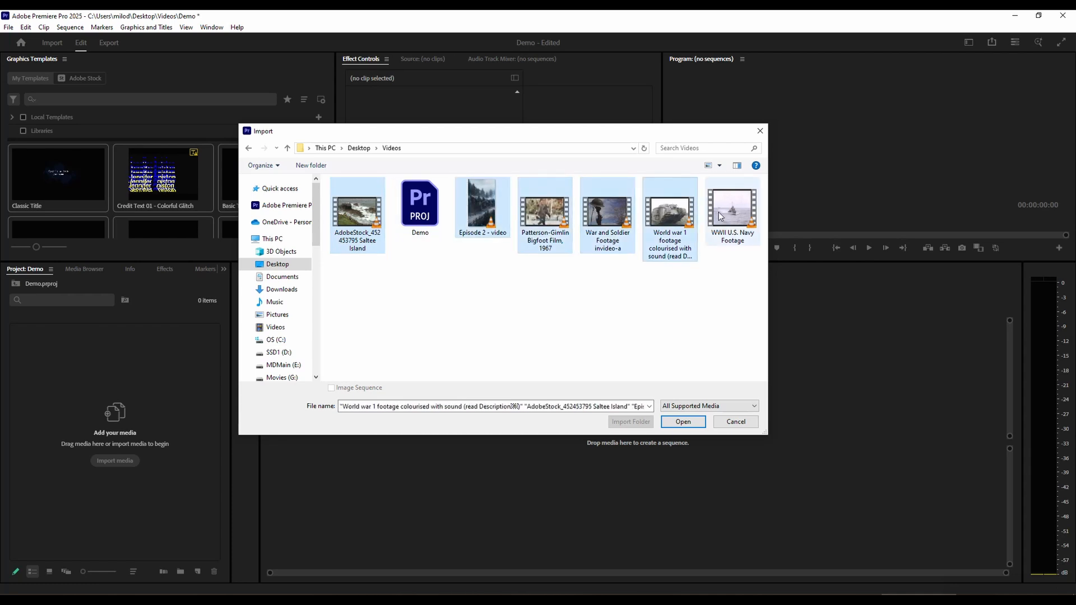
{"action": "left_click", "coordinate": [722, 216], "text": "ctrl"}
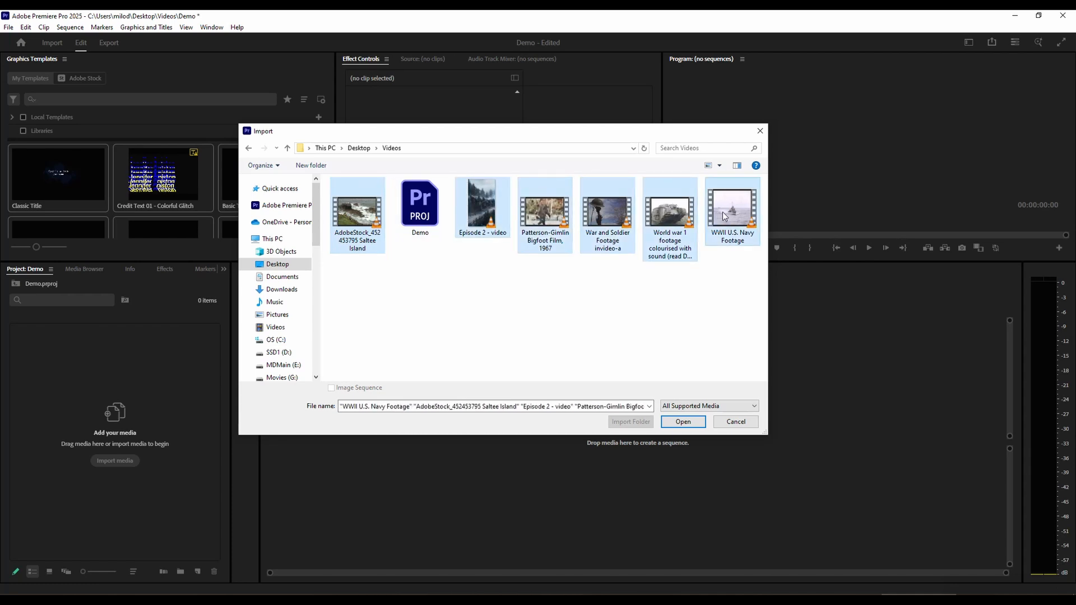
{"action": "left_click", "coordinate": [679, 221], "text": "ctrl"}
{"action": "left_click", "coordinate": [648, 218], "text": "ctrl"}
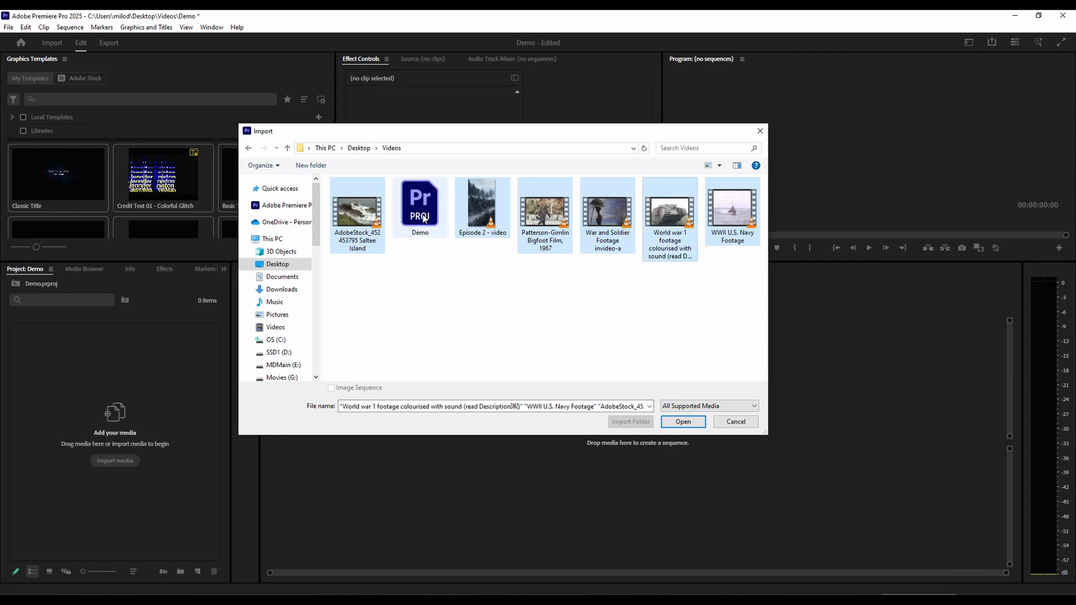
{"action": "left_click", "coordinate": [683, 422]}
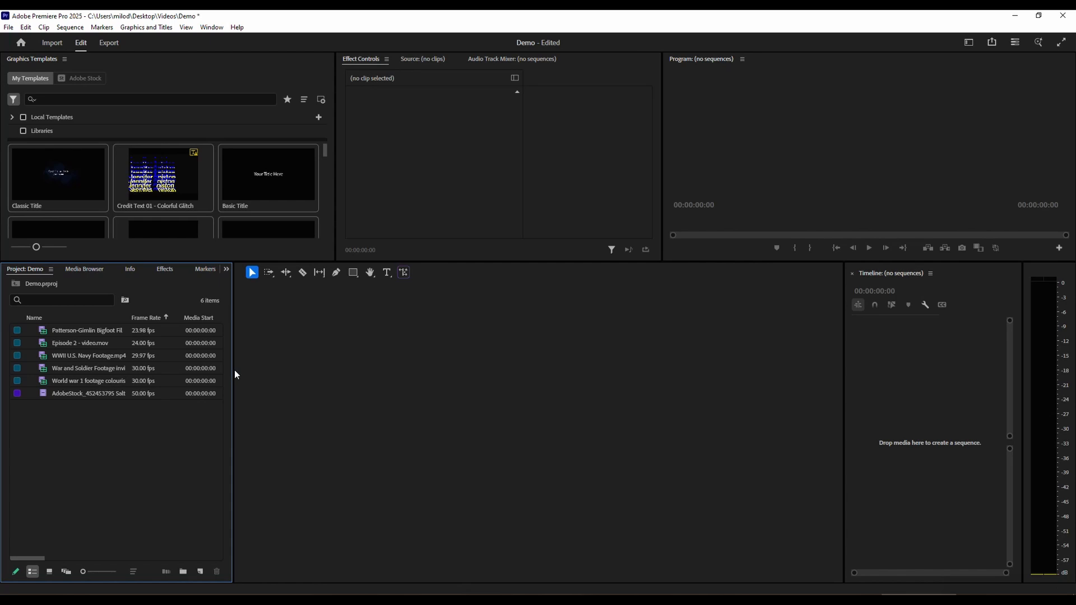
Widen the Project panel to view the clip metadata columns, narrow it again and enlarge the Timeline area
{"action": "left_click_drag", "start_coordinate": [232, 370], "coordinate": [800, 360]}
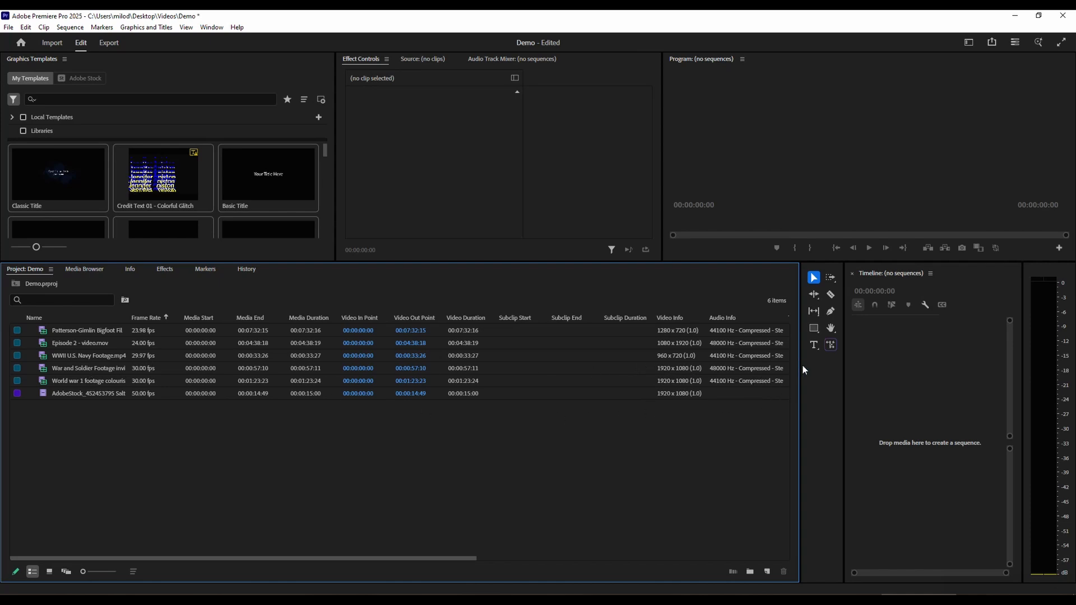
{"action": "left_click_drag", "start_coordinate": [802, 365], "coordinate": [288, 379]}
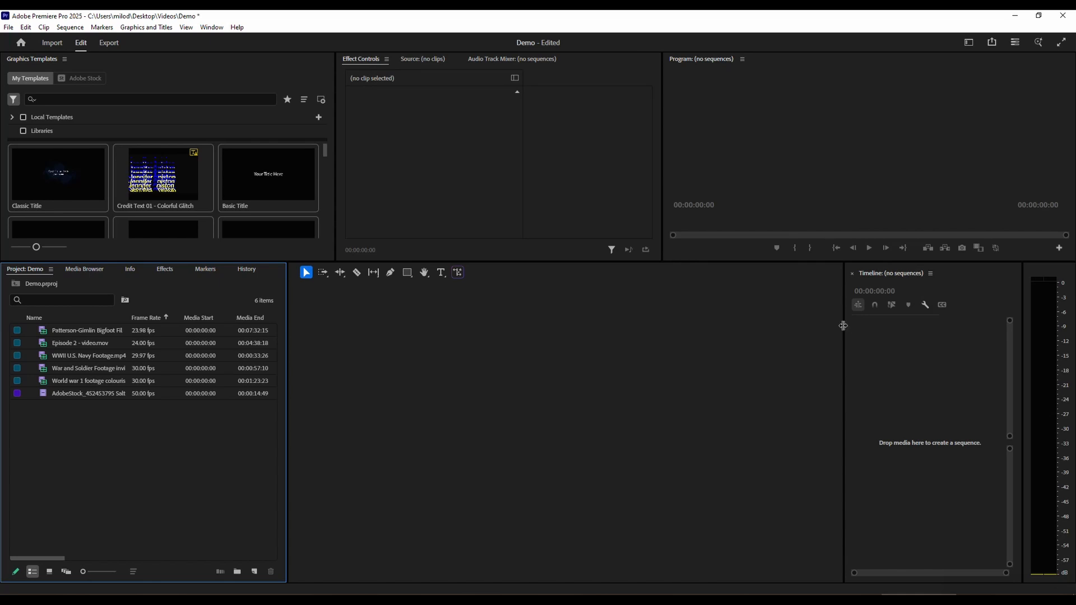
{"action": "left_click_drag", "start_coordinate": [842, 325], "coordinate": [251, 356]}
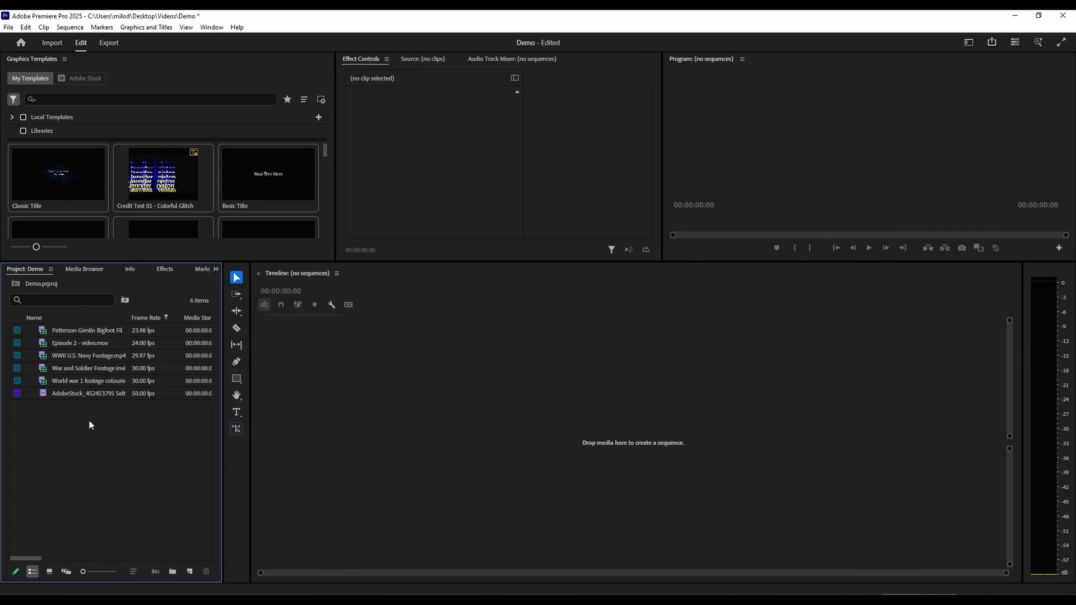
Create a sequence by placing the AdobeStock Saltee Island clip in the empty timeline, keeping the playhead at the start
{"action": "left_click", "coordinate": [48, 356]}
{"action": "left_click", "coordinate": [43, 395]}
{"action": "left_click_drag", "start_coordinate": [43, 396], "coordinate": [544, 449]}
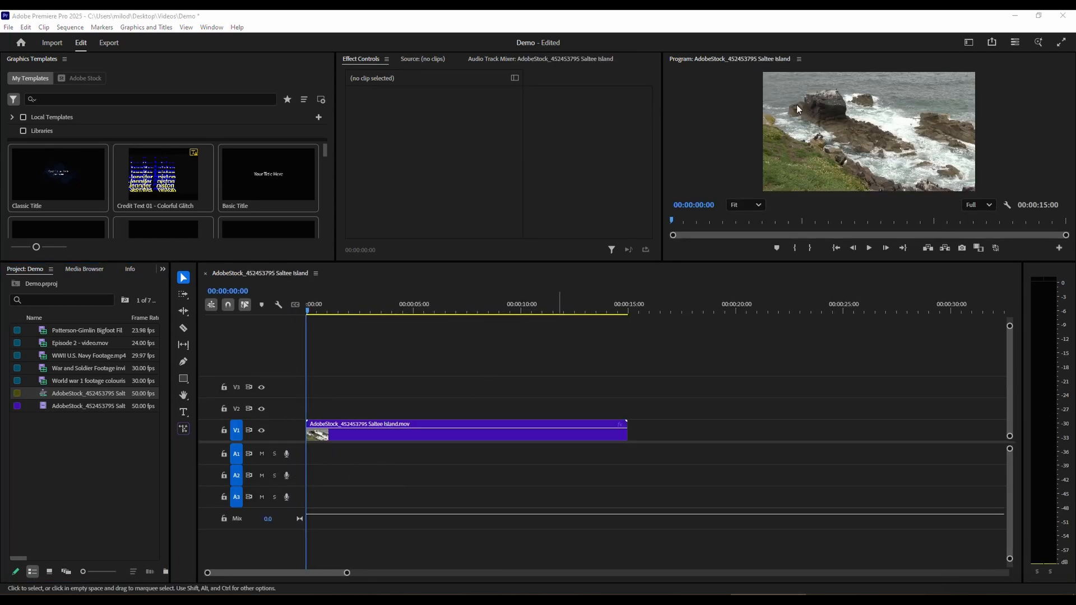
{"action": "mouse_move", "coordinate": [673, 222]}
{"action": "left_mouse_down"}
{"action": "mouse_move", "coordinate": [895, 228]}
{"action": "mouse_move", "coordinate": [657, 224]}
{"action": "left_mouse_up"}
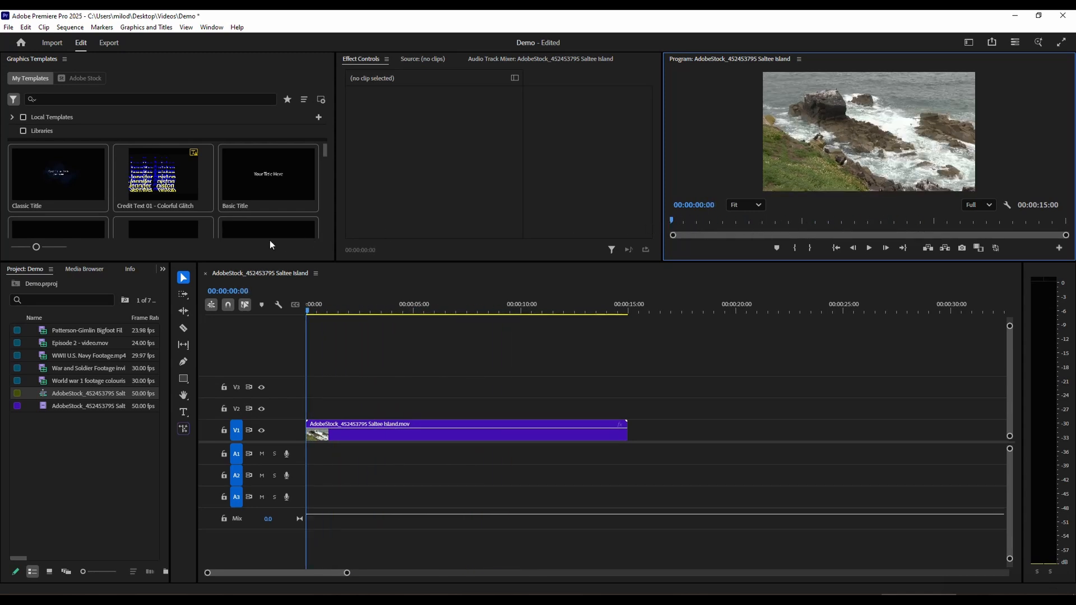
Rename the new Saltee Island sequence as Demo Vacation
{"action": "left_click", "coordinate": [47, 395]}
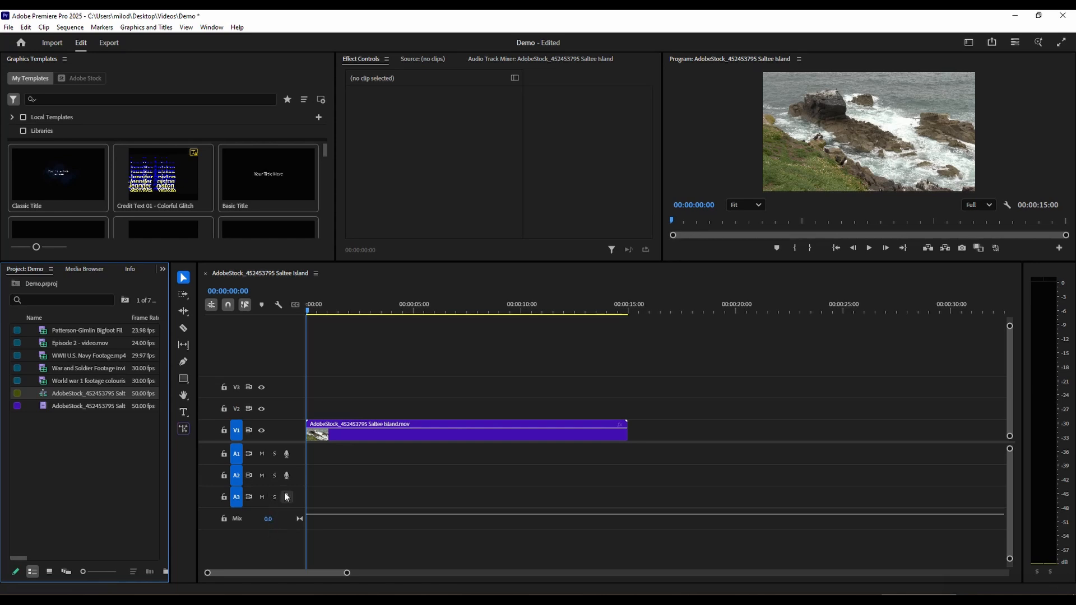
{"action": "left_click", "coordinate": [62, 393]}
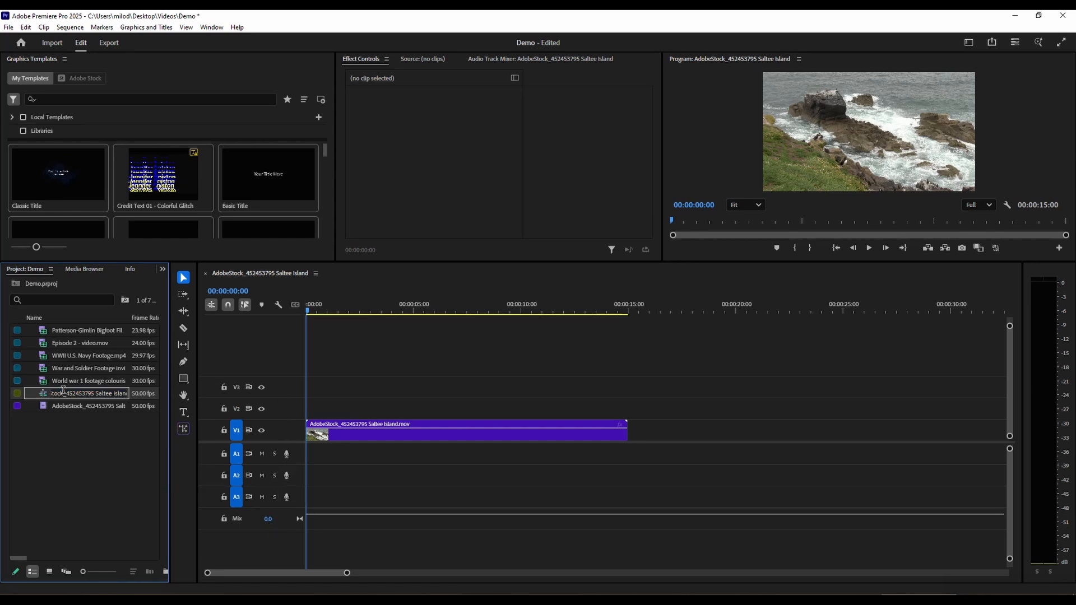
{"action": "key", "text": "ctrl+a"}
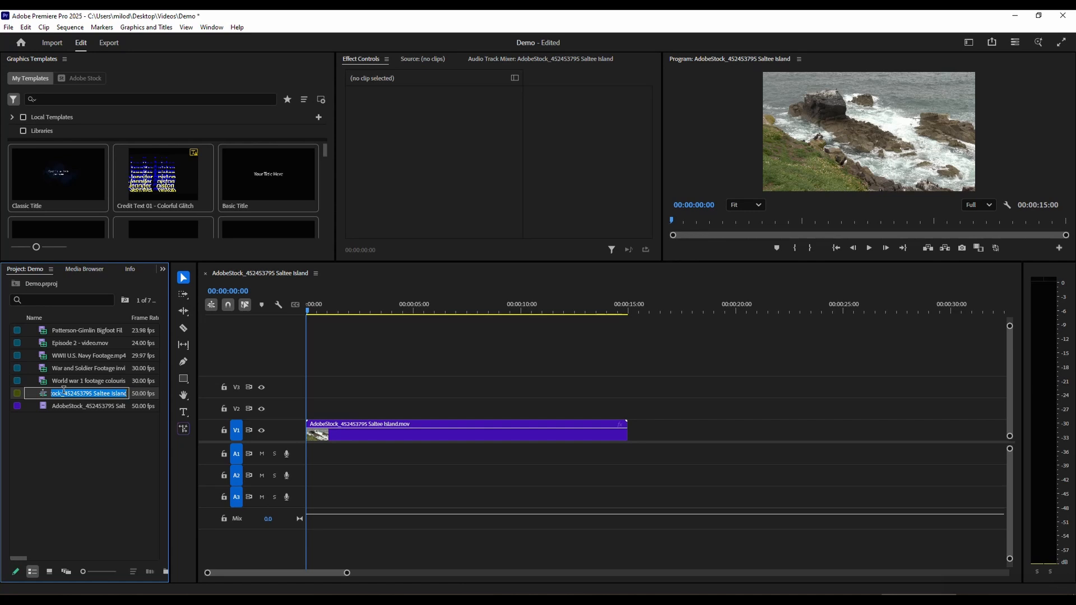
{"action": "type", "text": "D"}
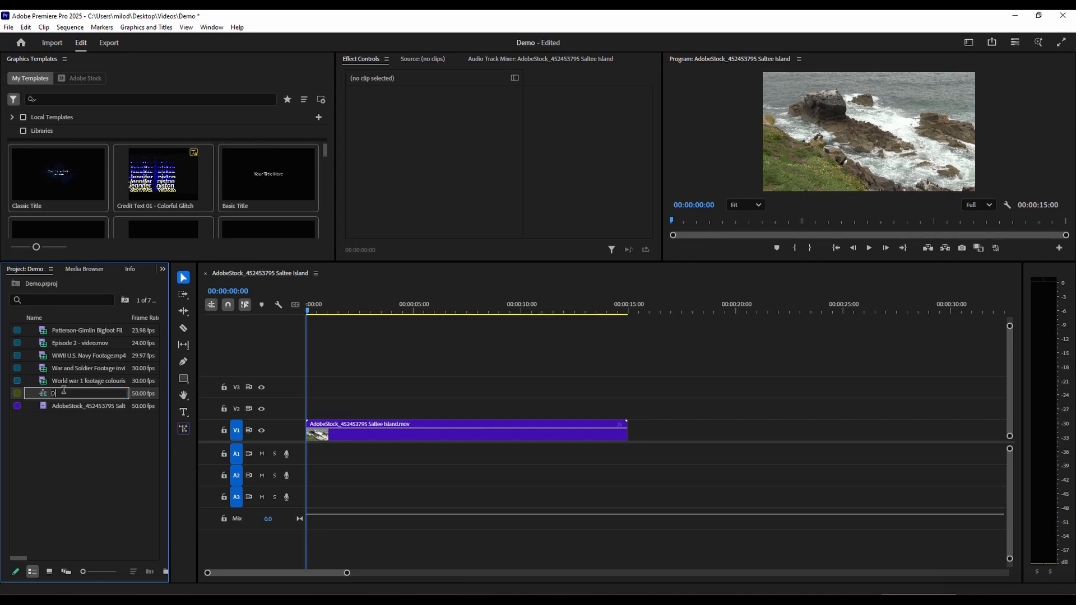
{"action": "type", "text": "emo Vavct"}
{"action": "key", "text": "BackSpace"}
{"action": "key", "text": "BackSpace"}
{"action": "type", "text": "cation"}
{"action": "key", "text": "Return"}
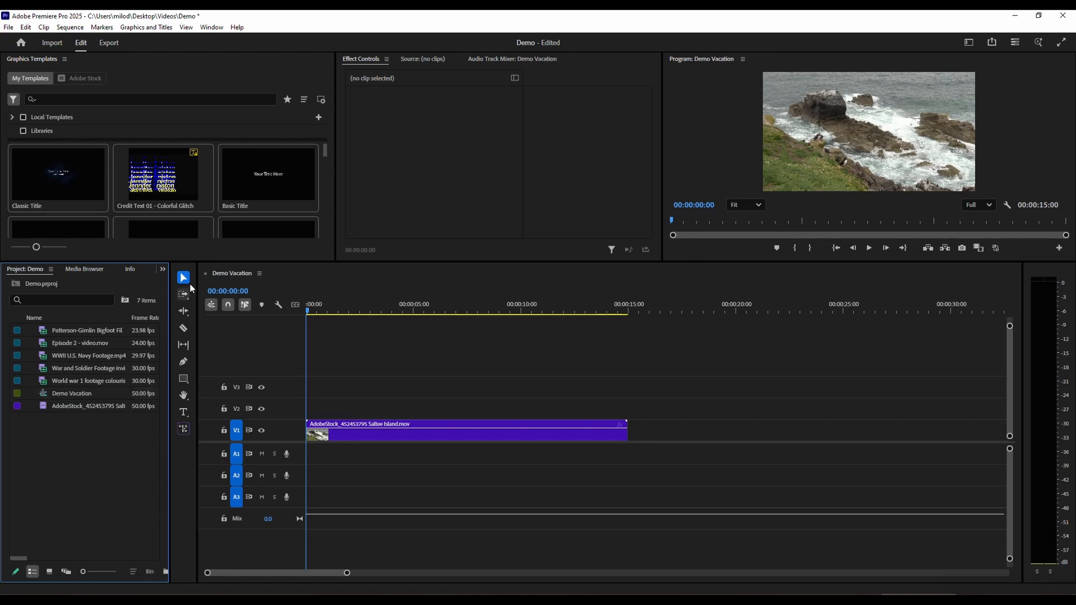
Select the Demo Vacation sequence and enlarge the Program monitor in both width and height
{"action": "left_click", "coordinate": [46, 391]}
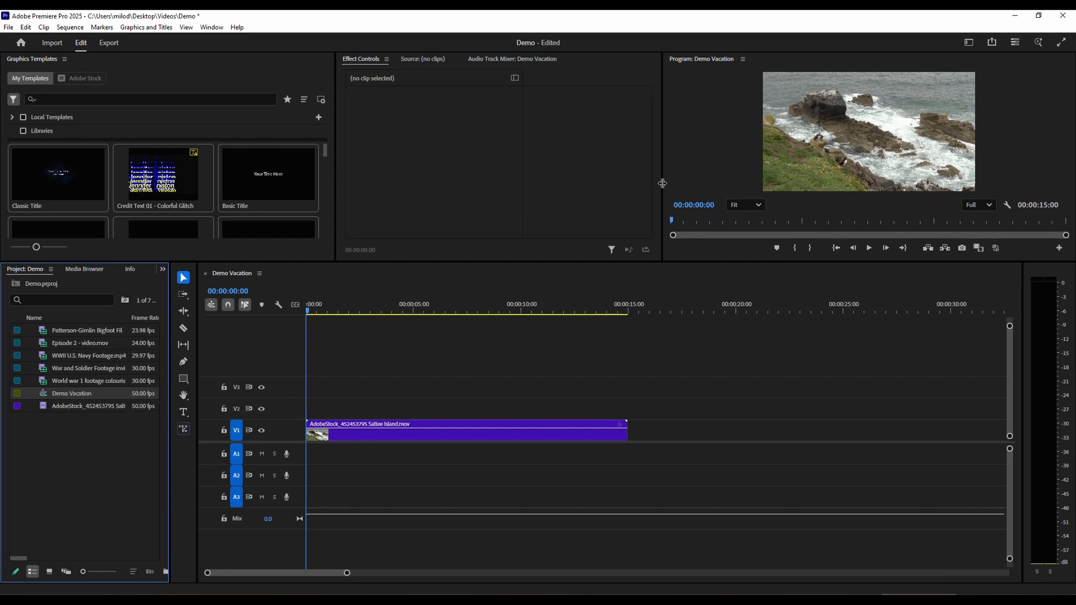
{"action": "left_click_drag", "start_coordinate": [662, 184], "coordinate": [457, 185]}
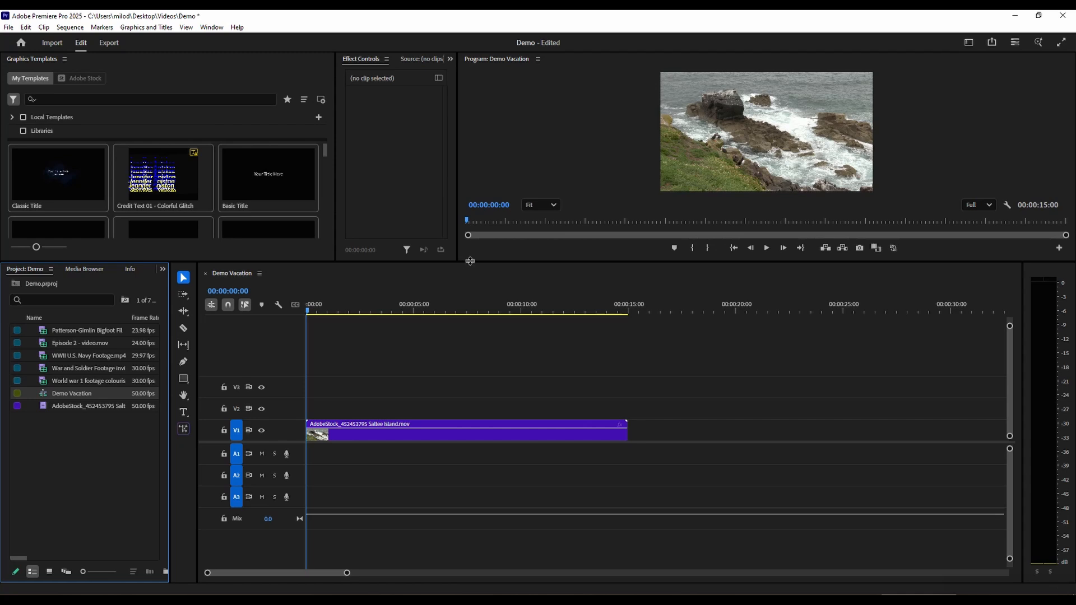
{"action": "left_click_drag", "start_coordinate": [470, 261], "coordinate": [470, 300]}
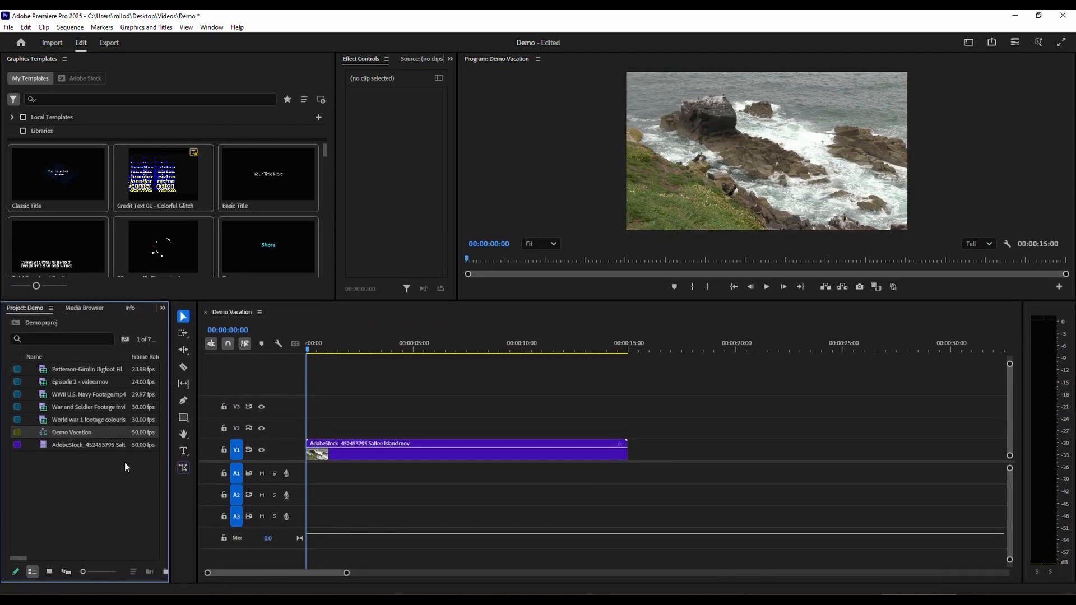
Add the Patterson-Gimlin Bigfoot Film clip directly after the Saltee Island clip on V1 and preview a frame of each
{"action": "left_click", "coordinate": [45, 371]}
{"action": "left_click_drag", "start_coordinate": [597, 421], "coordinate": [635, 460]}
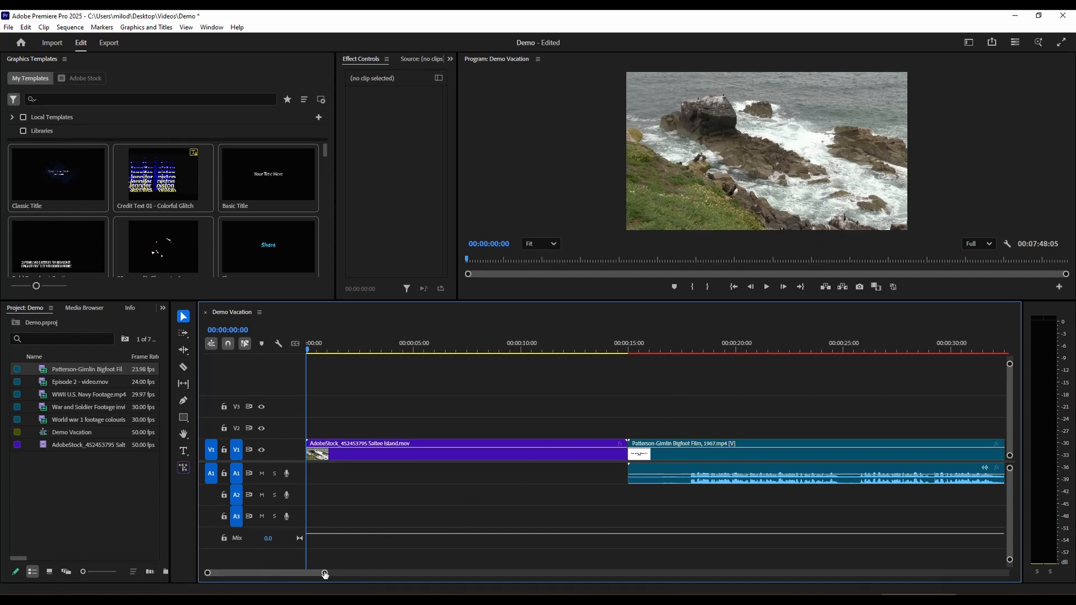
{"action": "left_click_drag", "start_coordinate": [325, 572], "coordinate": [781, 570]}
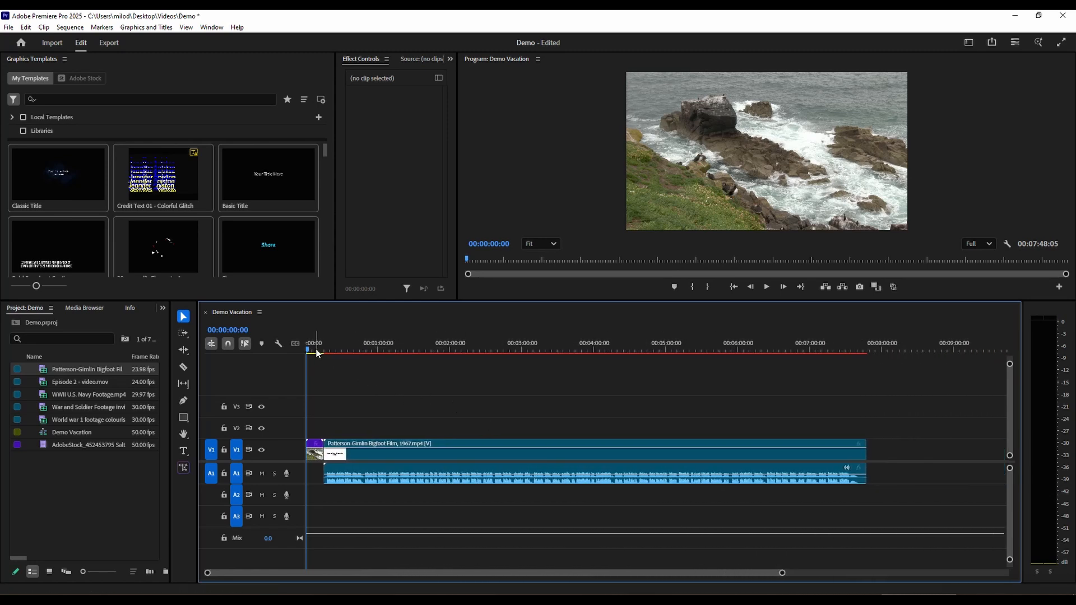
{"action": "left_click_drag", "start_coordinate": [312, 350], "coordinate": [317, 351]}
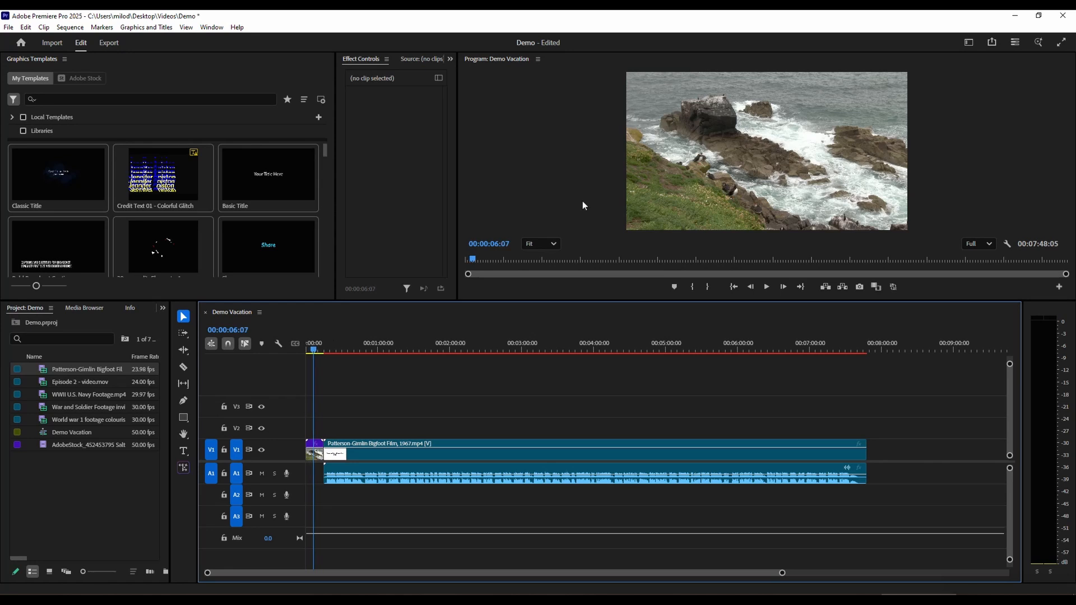
{"action": "left_click_drag", "start_coordinate": [348, 343], "coordinate": [359, 343]}
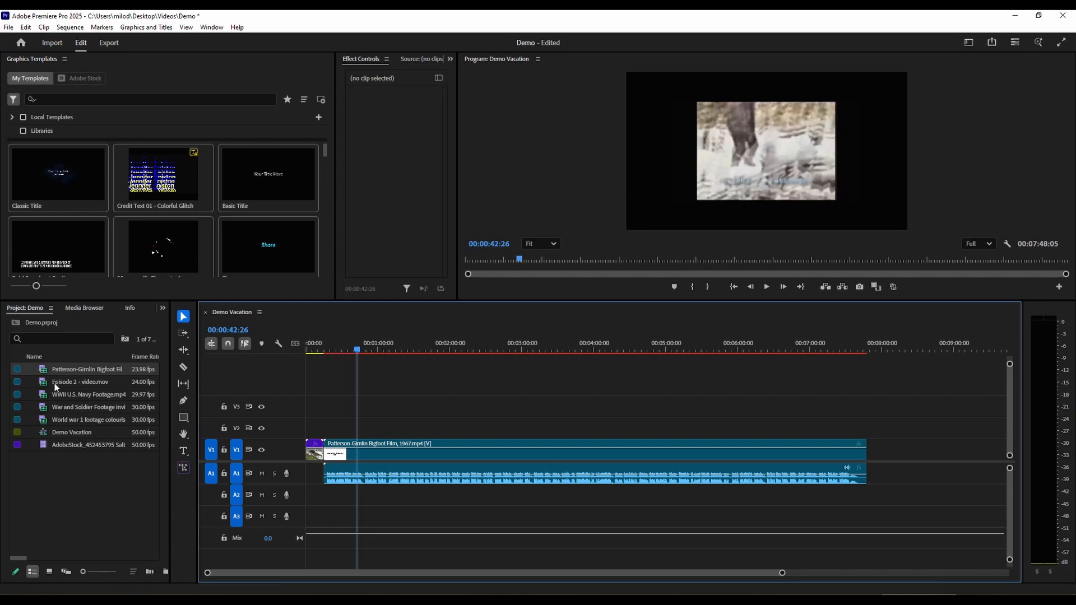
Set the Demo Vacation sequence's timebase to 23.976 frames/second in its sequence settings
{"action": "left_click", "coordinate": [44, 441]}
{"action": "right_click", "coordinate": [44, 441]}
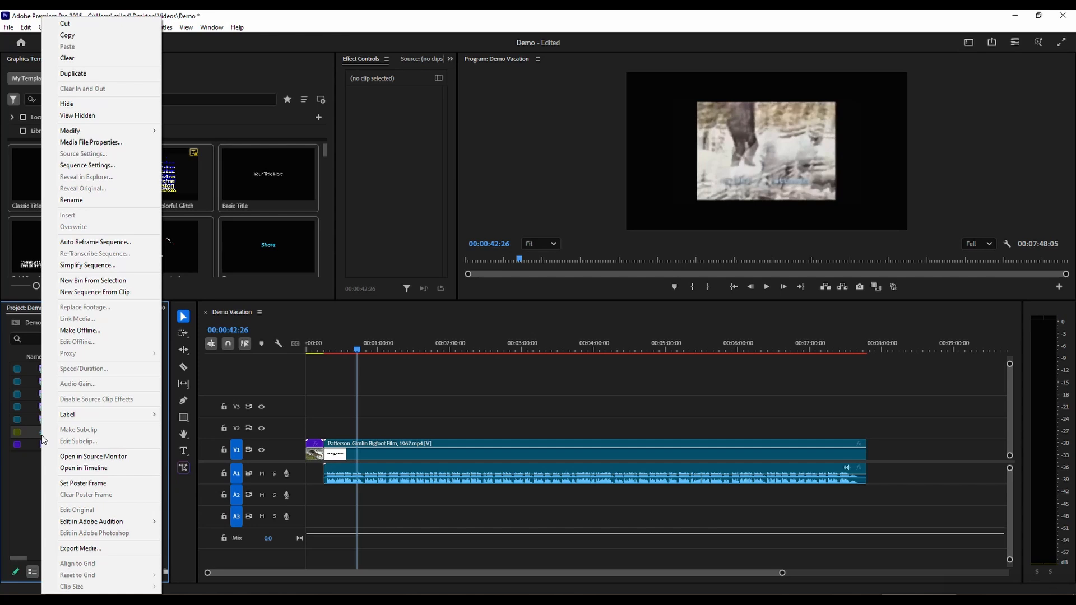
{"action": "left_click", "coordinate": [90, 166]}
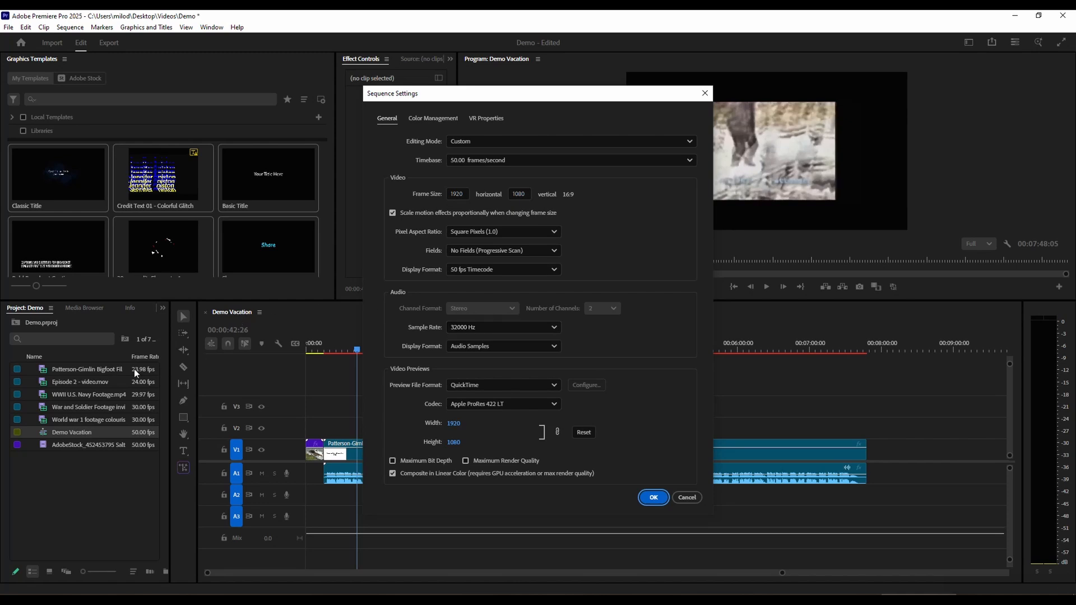
{"action": "left_click", "coordinate": [486, 162]}
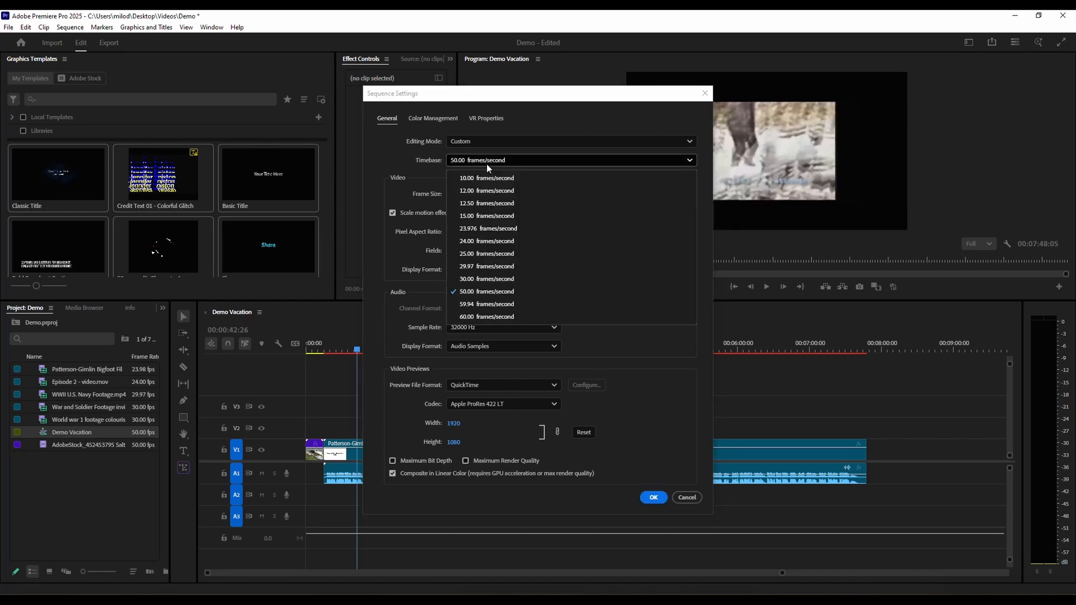
{"action": "left_click", "coordinate": [472, 228]}
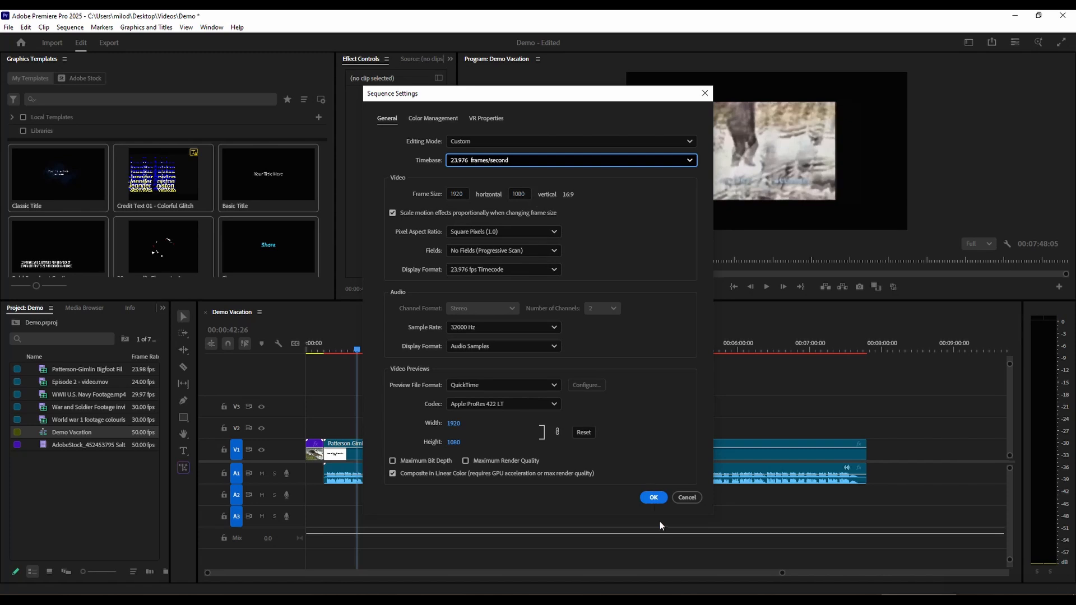
{"action": "left_click", "coordinate": [654, 500]}
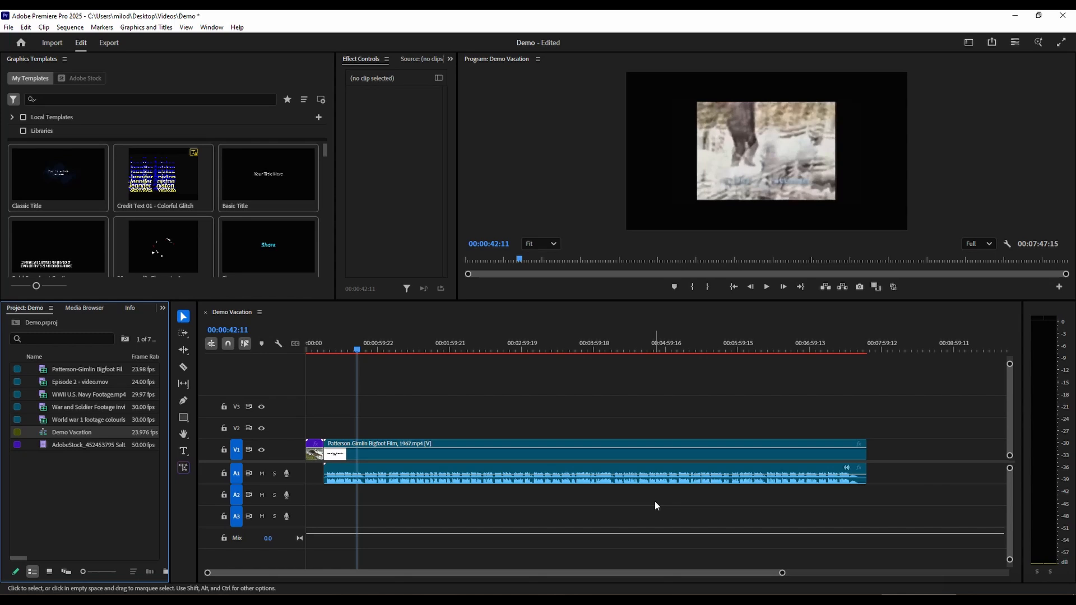
Select the Patterson-Gimlin Bigfoot Film clip, widen the Effect Controls panel and set the clip's Scale to 153
{"action": "left_click", "coordinate": [588, 451]}
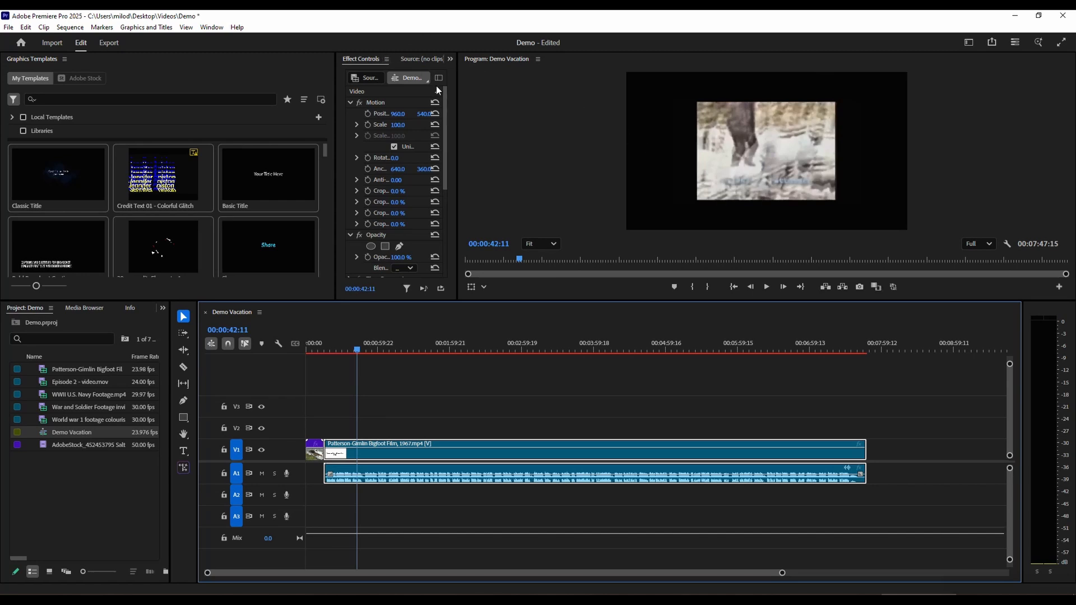
{"action": "left_click_drag", "start_coordinate": [457, 101], "coordinate": [502, 102]}
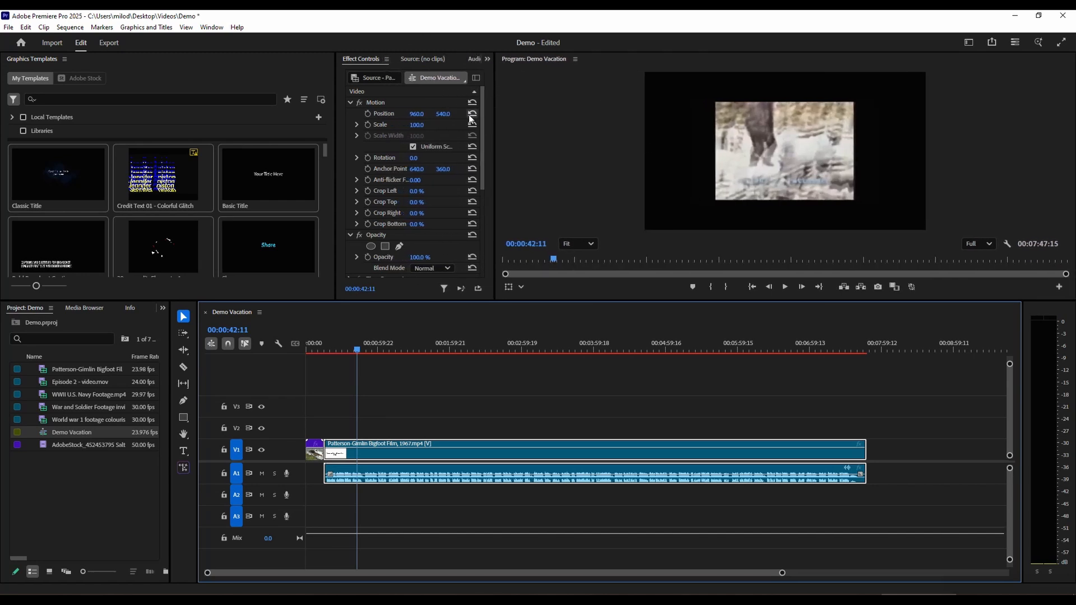
{"action": "left_click", "coordinate": [414, 125]}
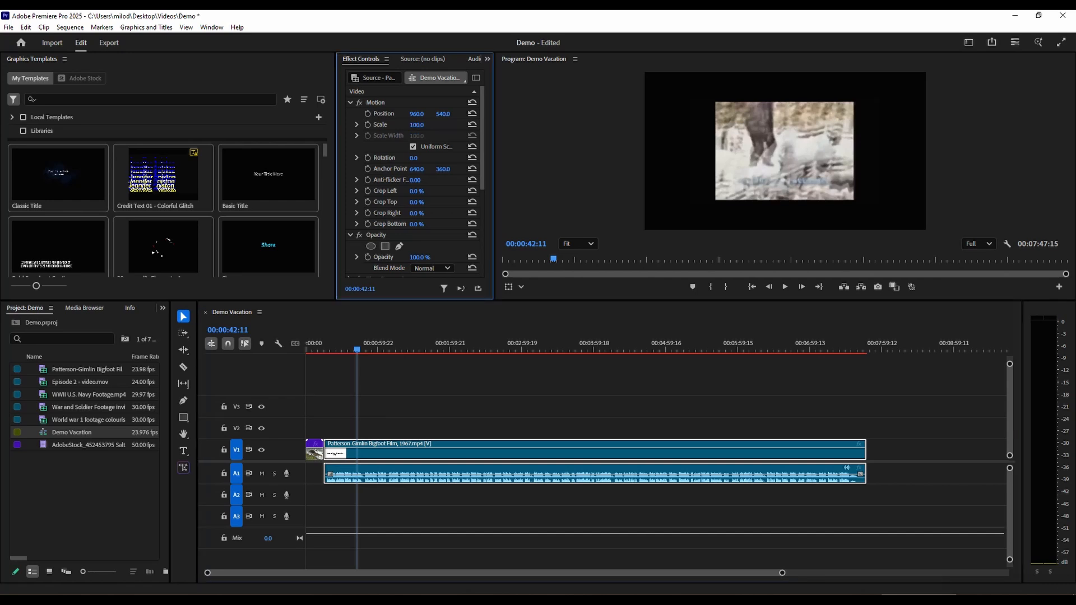
{"action": "left_click_drag", "start_coordinate": [414, 125], "coordinate": [450, 125]}
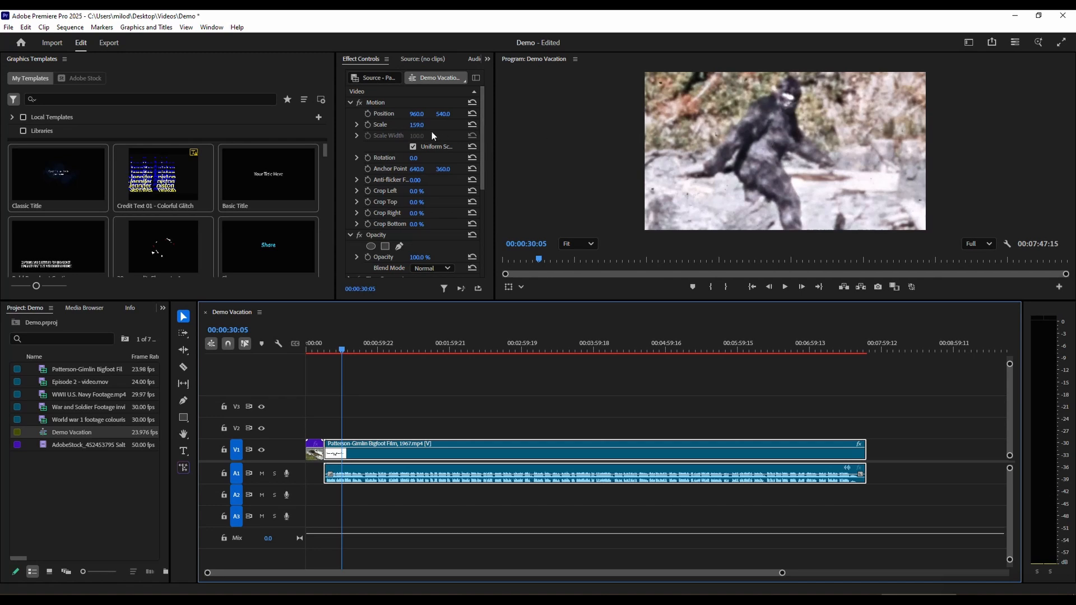
{"action": "mouse_move", "coordinate": [417, 126]}
{"action": "left_mouse_down"}
{"action": "mouse_move", "coordinate": [603, 126]}
{"action": "mouse_move", "coordinate": [383, 126]}
{"action": "mouse_move", "coordinate": [410, 125]}
{"action": "left_mouse_up"}
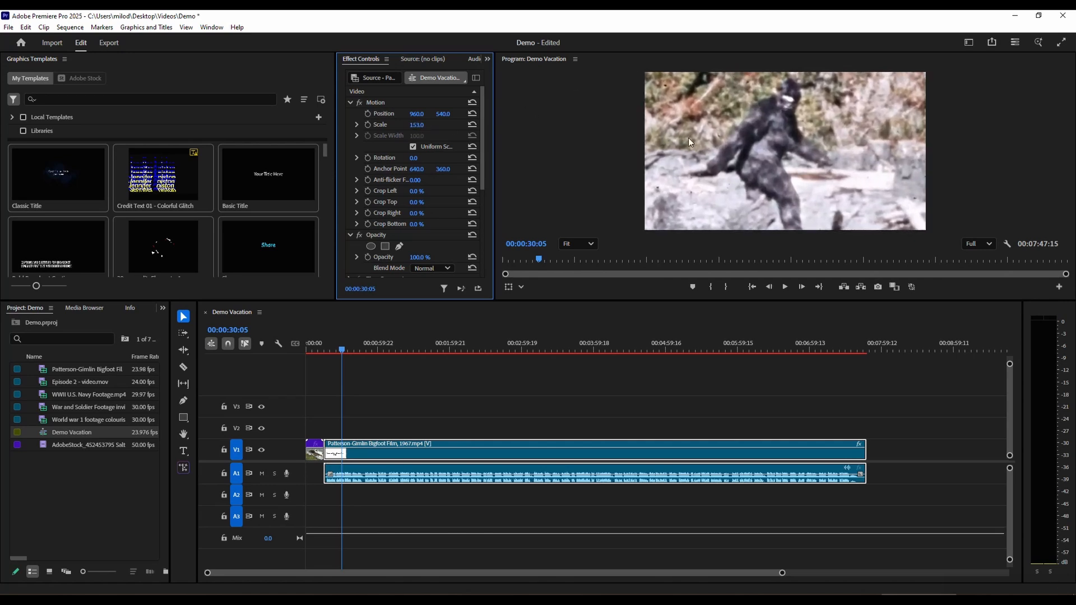
Try shifting the Bigfoot clip horizontally, restore its position to 960, and reset its Scale to 100
{"action": "left_click_drag", "start_coordinate": [411, 114], "coordinate": [378, 113]}
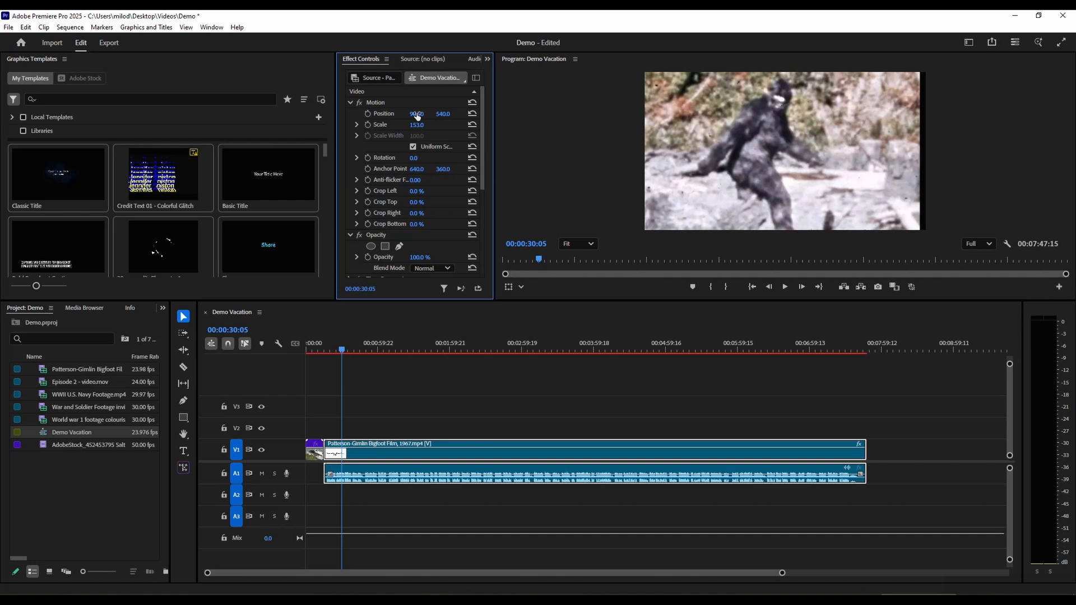
{"action": "left_click_drag", "start_coordinate": [417, 116], "coordinate": [417, 116]}
{"action": "left_click", "coordinate": [416, 122]}
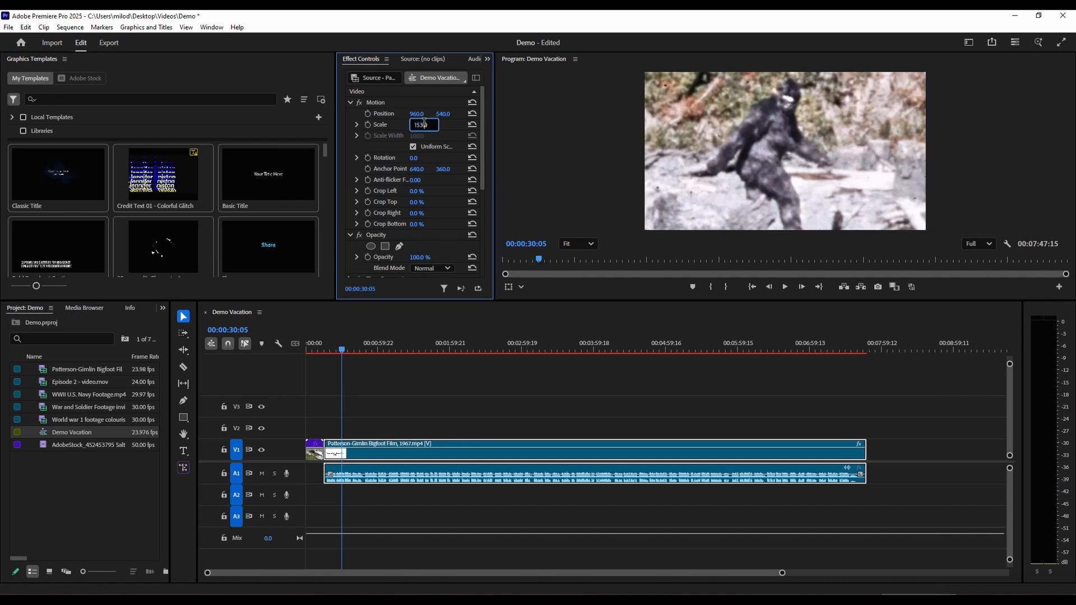
{"action": "left_click_drag", "start_coordinate": [414, 123], "coordinate": [432, 126]}
{"action": "type", "text": "100"}
{"action": "key", "text": "Return"}
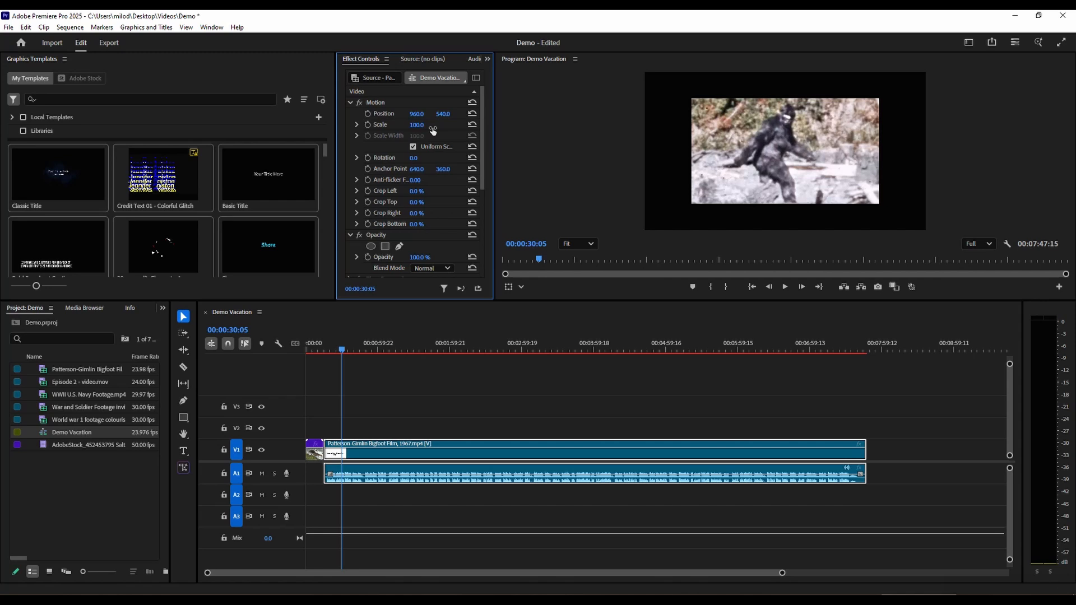
Enlarge the Bigfoot clip to a Scale of 154 so it fills the frame
{"action": "left_click", "coordinate": [509, 125]}
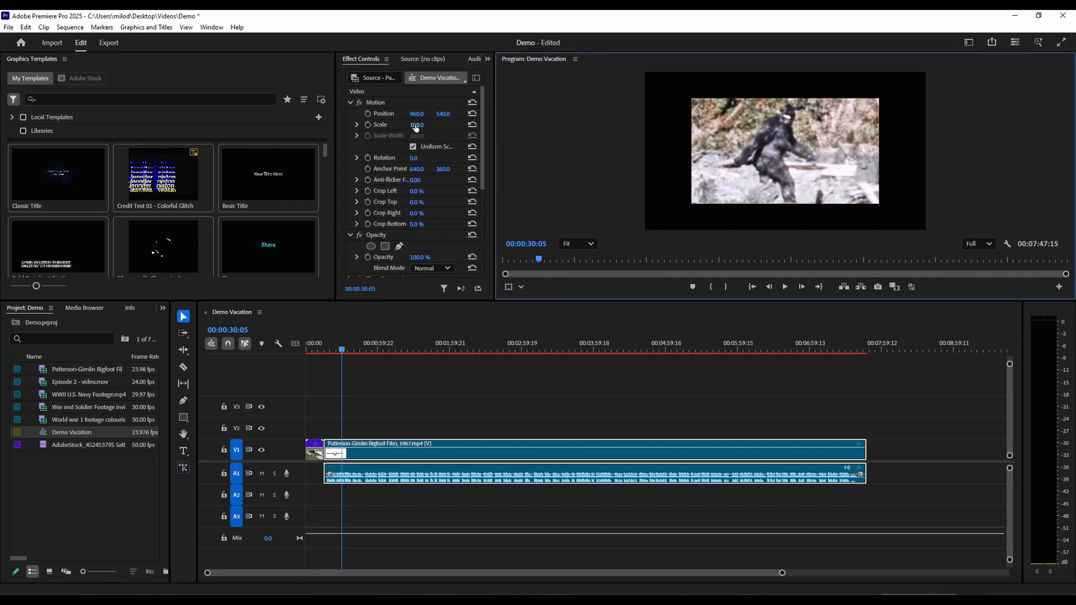
{"action": "left_click_drag", "start_coordinate": [415, 127], "coordinate": [446, 127]}
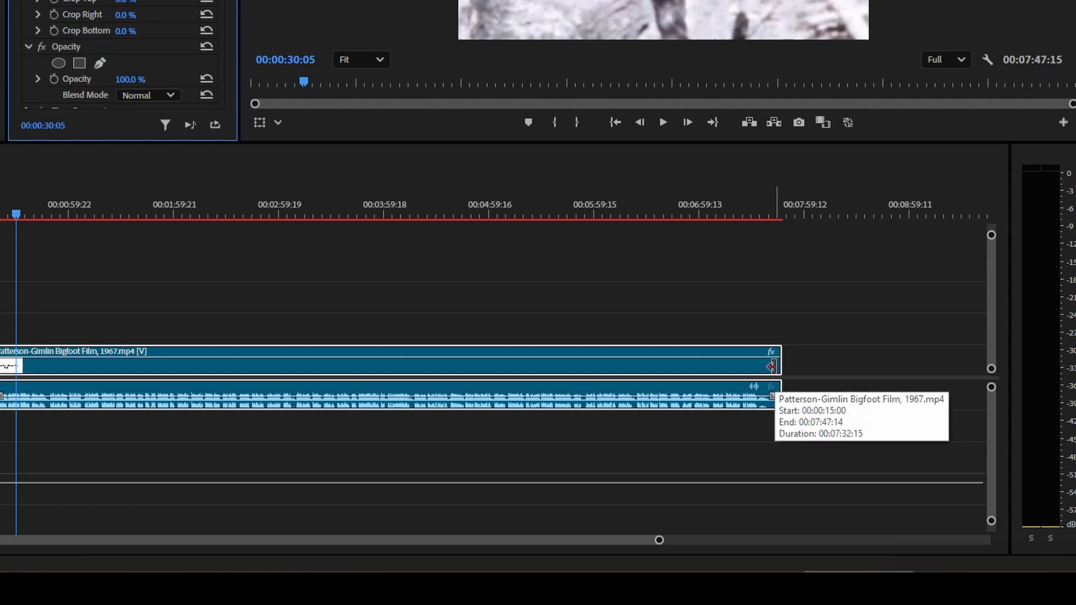
Trim the end of the Bigfoot clip so that the sequence ends at about 00:00:50:19
{"action": "left_click", "coordinate": [772, 366]}
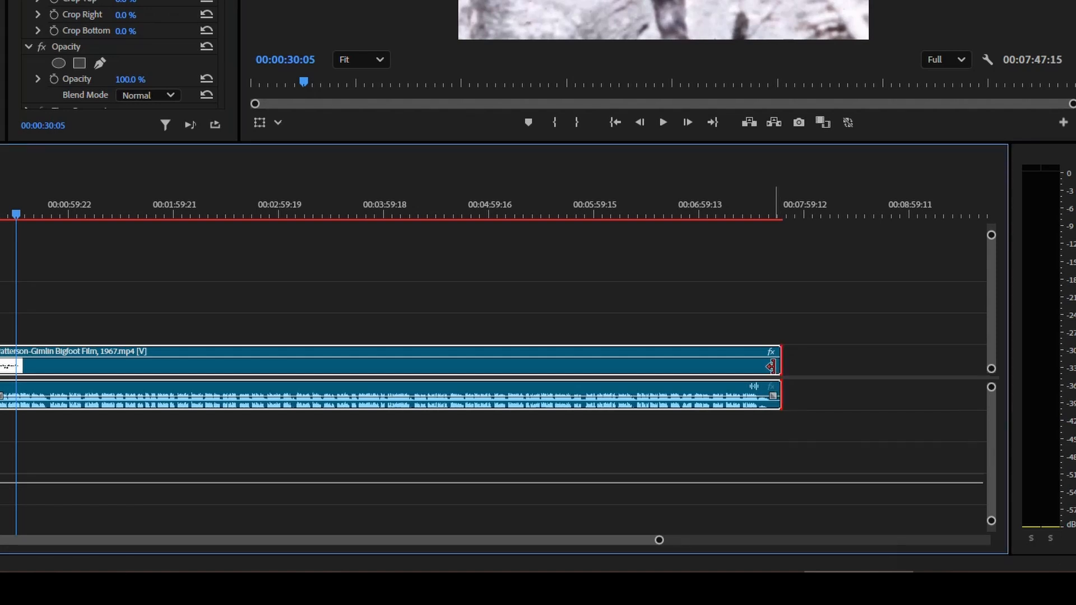
{"action": "left_click_drag", "start_coordinate": [756, 367], "coordinate": [47, 388]}
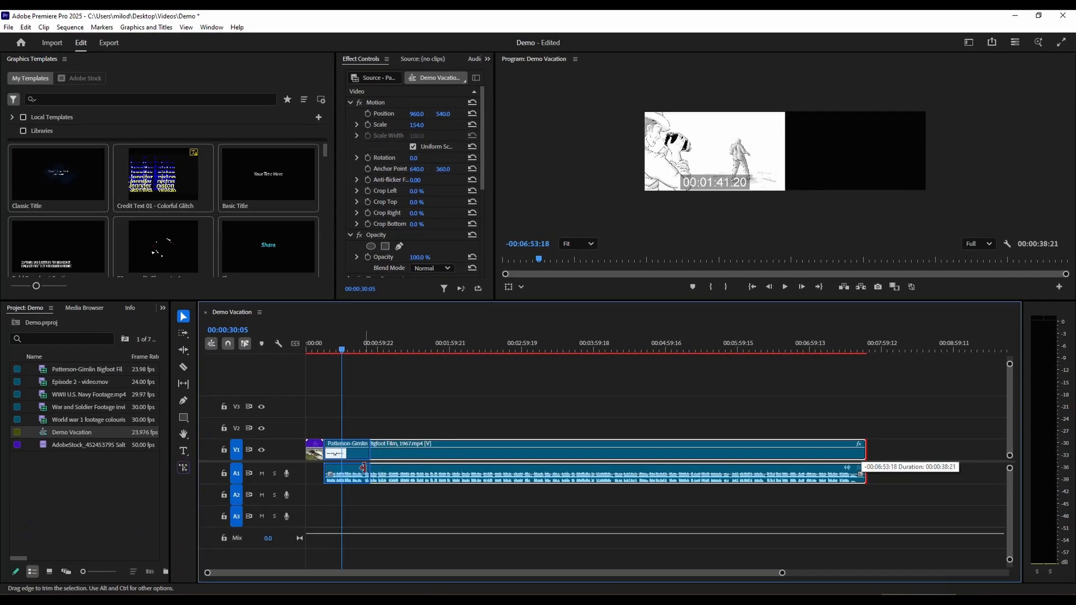
{"action": "left_click_drag", "start_coordinate": [363, 467], "coordinate": [362, 470]}
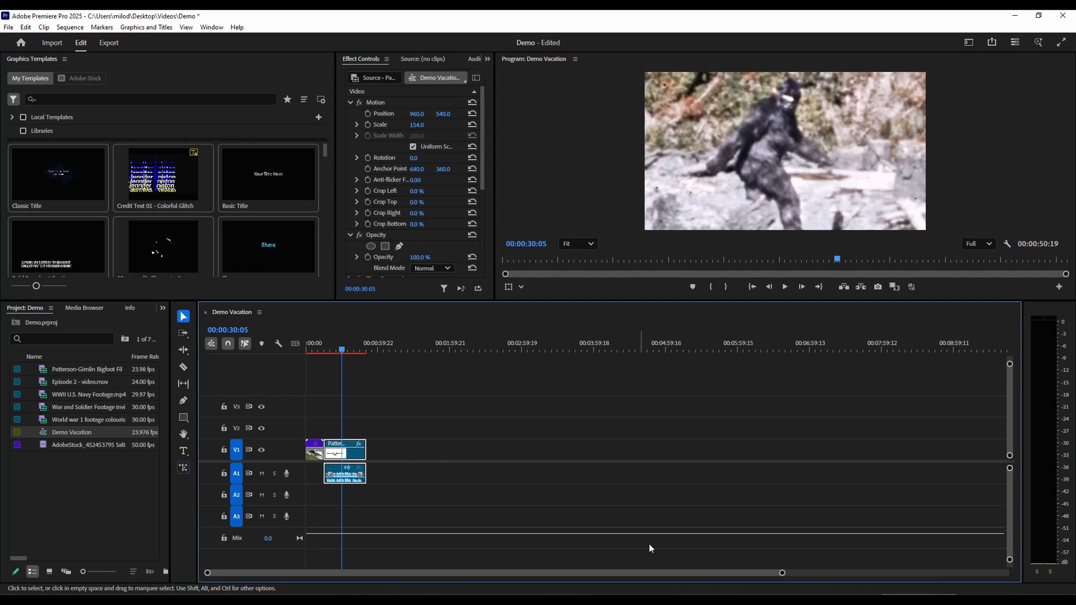
Place the playhead at 00:00:25:08 and trim the start of the Bigfoot clip to it, removing the opening title
{"action": "left_click_drag", "start_coordinate": [782, 574], "coordinate": [570, 577]}
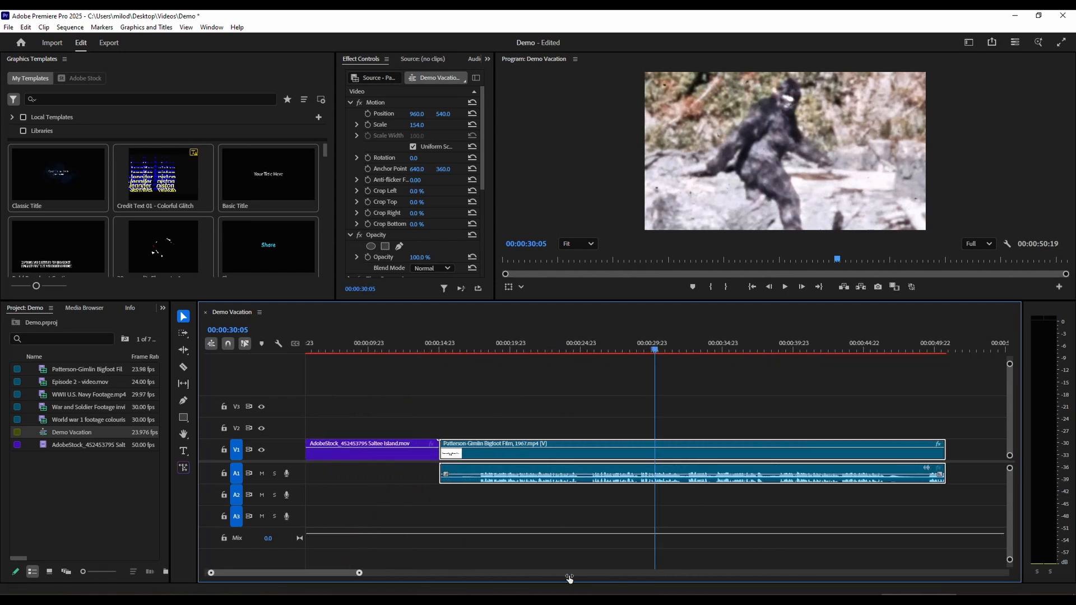
{"action": "left_click", "coordinate": [442, 351]}
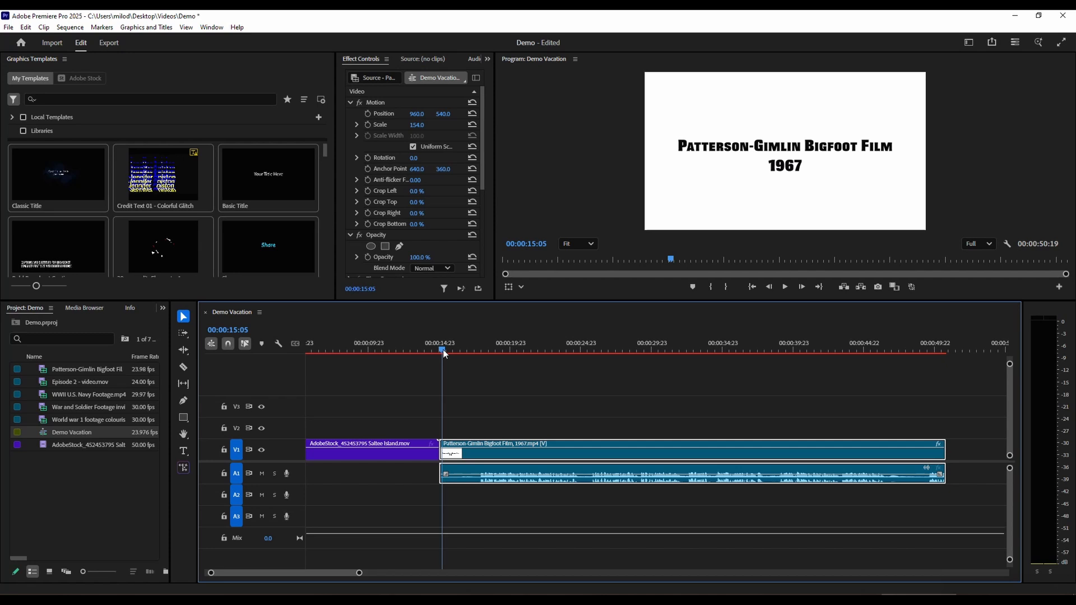
{"action": "left_click_drag", "start_coordinate": [445, 353], "coordinate": [585, 361]}
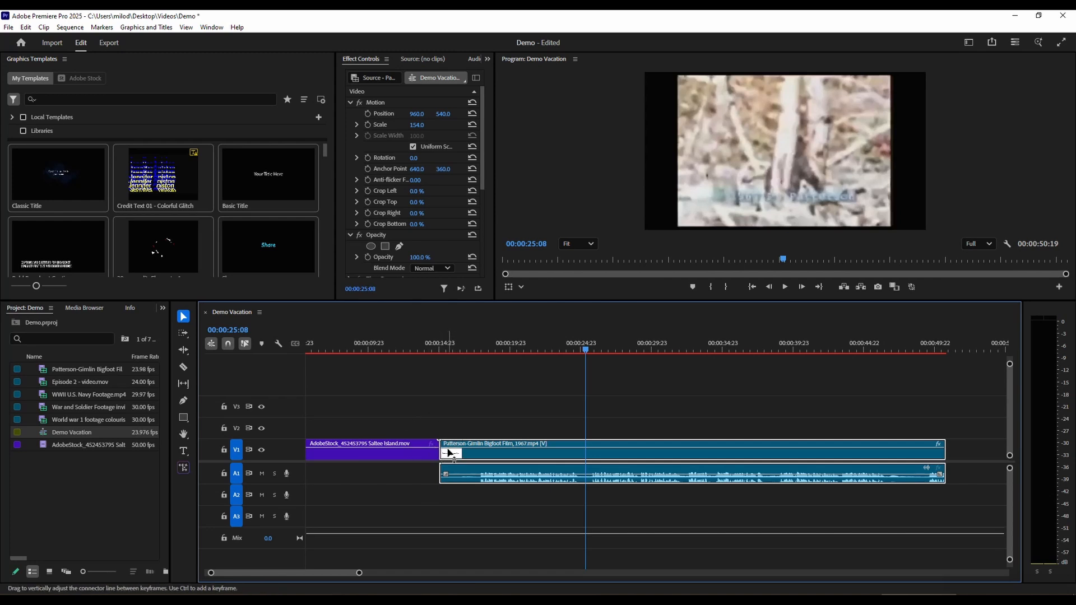
{"action": "left_click", "coordinate": [426, 483]}
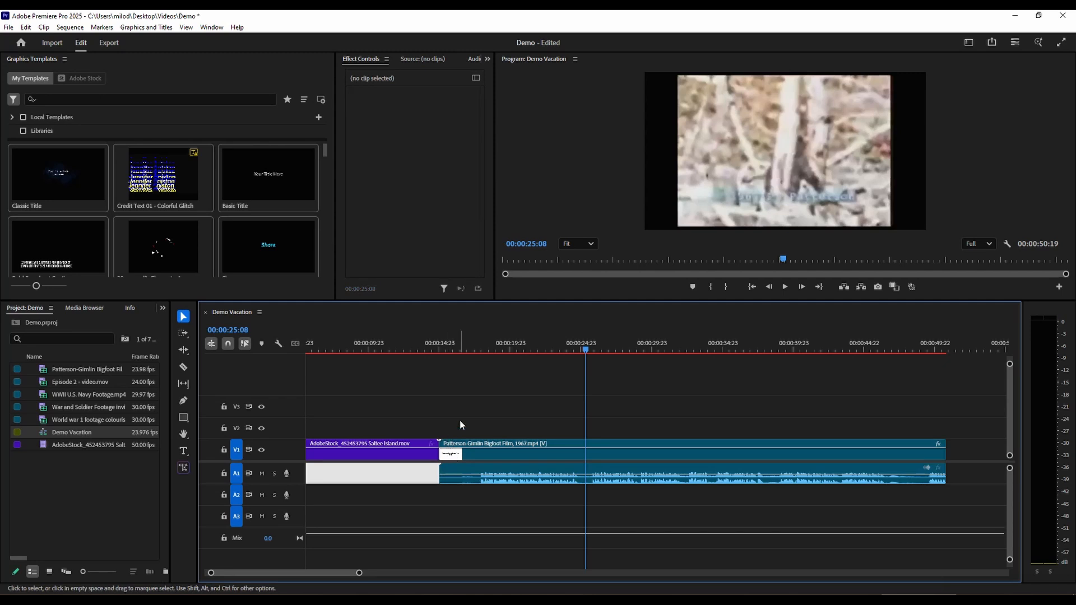
{"action": "left_click", "coordinate": [445, 443]}
{"action": "left_click_drag", "start_coordinate": [445, 443], "coordinate": [593, 437]}
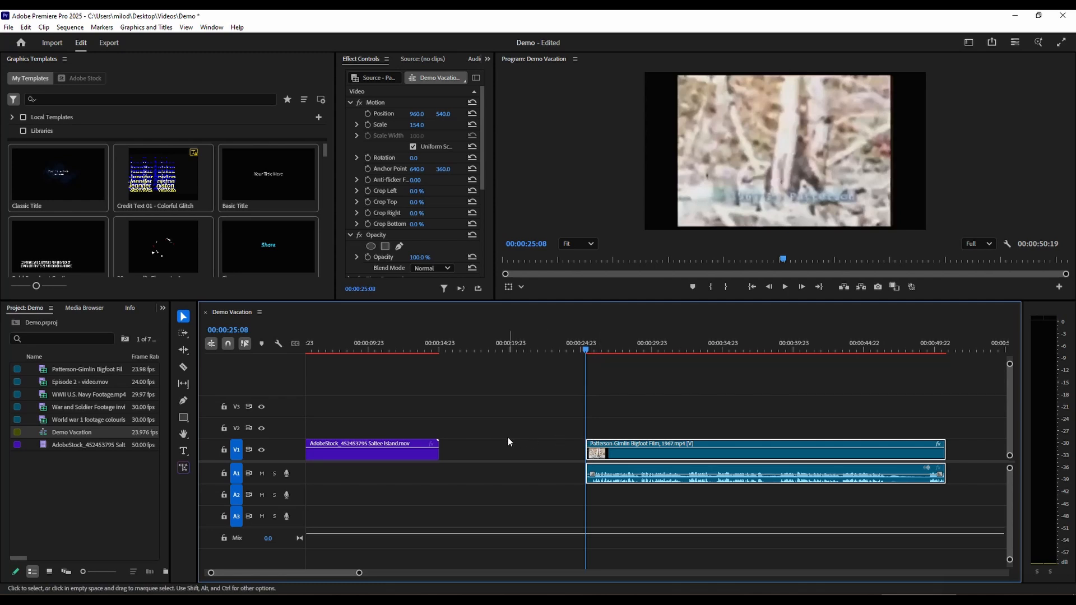
Move the trimmed Bigfoot clip about 4 seconds earlier and ripple delete the gap remaining after the Saltee Island clip
{"action": "left_click_drag", "start_coordinate": [482, 352], "coordinate": [488, 352]}
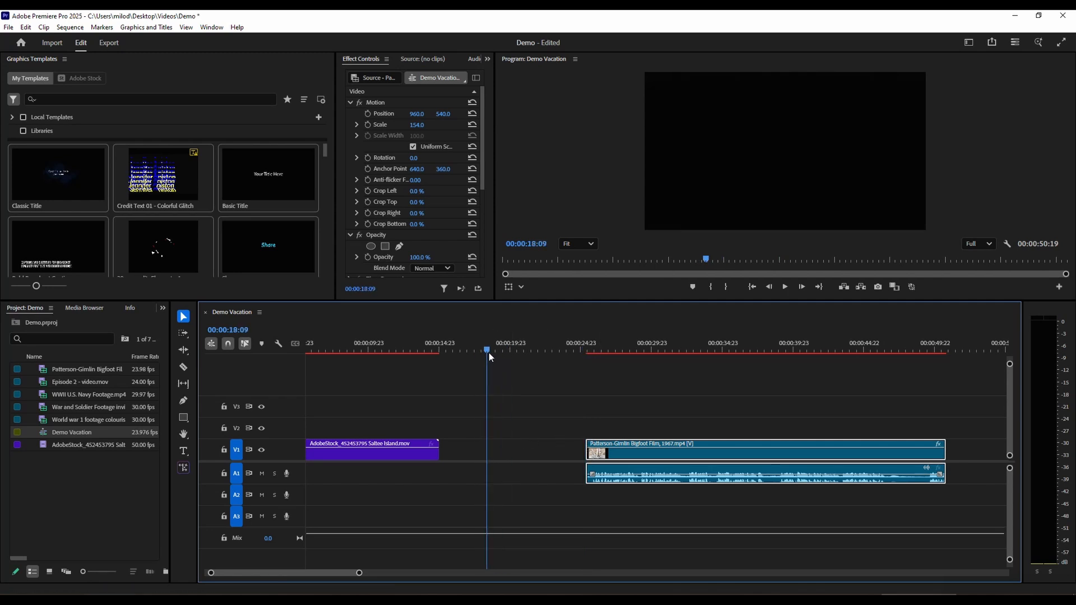
{"action": "left_click", "coordinate": [502, 454]}
{"action": "left_click", "coordinate": [642, 451]}
{"action": "left_click_drag", "start_coordinate": [656, 456], "coordinate": [600, 453]}
{"action": "left_click", "coordinate": [501, 453]}
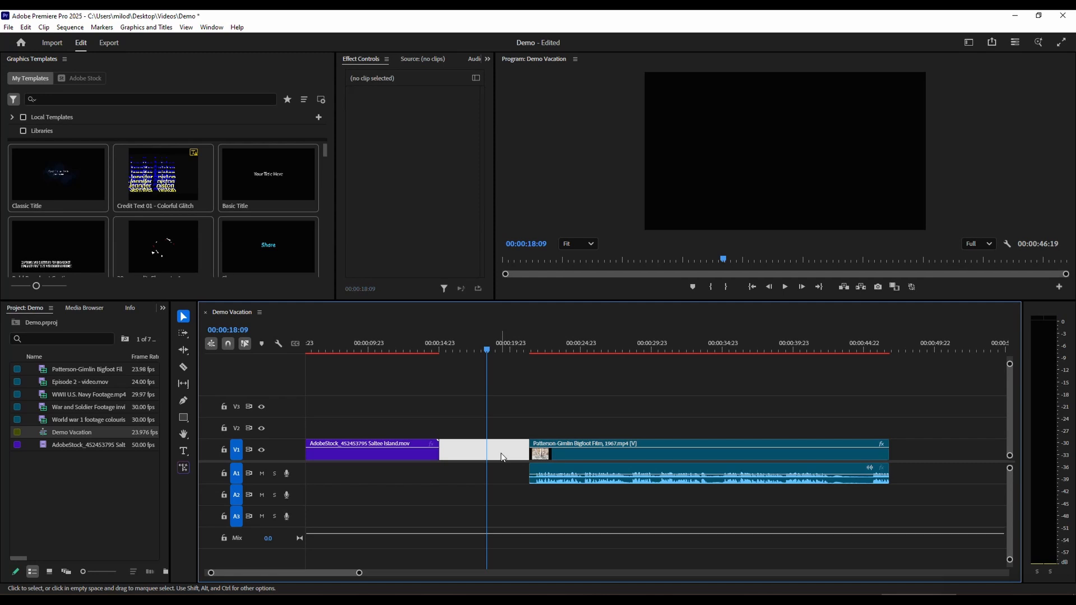
{"action": "right_click", "coordinate": [502, 456]}
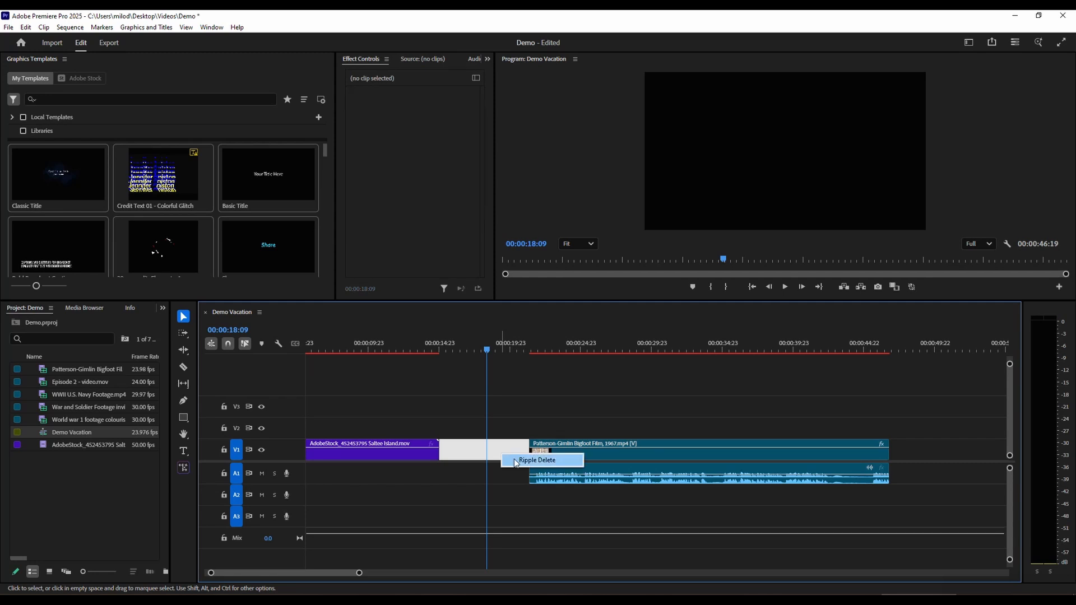
{"action": "left_click", "coordinate": [513, 458]}
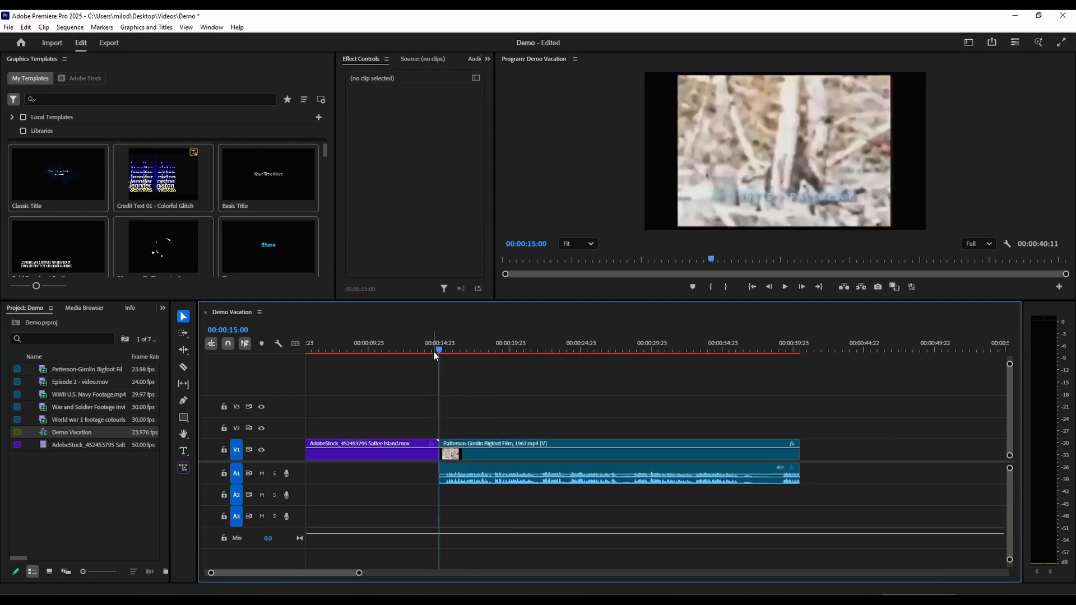
Preview the Bigfoot clip, add Episode 2 - video.mov directly after it on V1, and place the playhead at 00:00:44:12
{"action": "mouse_move", "coordinate": [439, 354]}
{"action": "left_mouse_down"}
{"action": "mouse_move", "coordinate": [508, 354]}
{"action": "mouse_move", "coordinate": [458, 356]}
{"action": "left_mouse_up"}
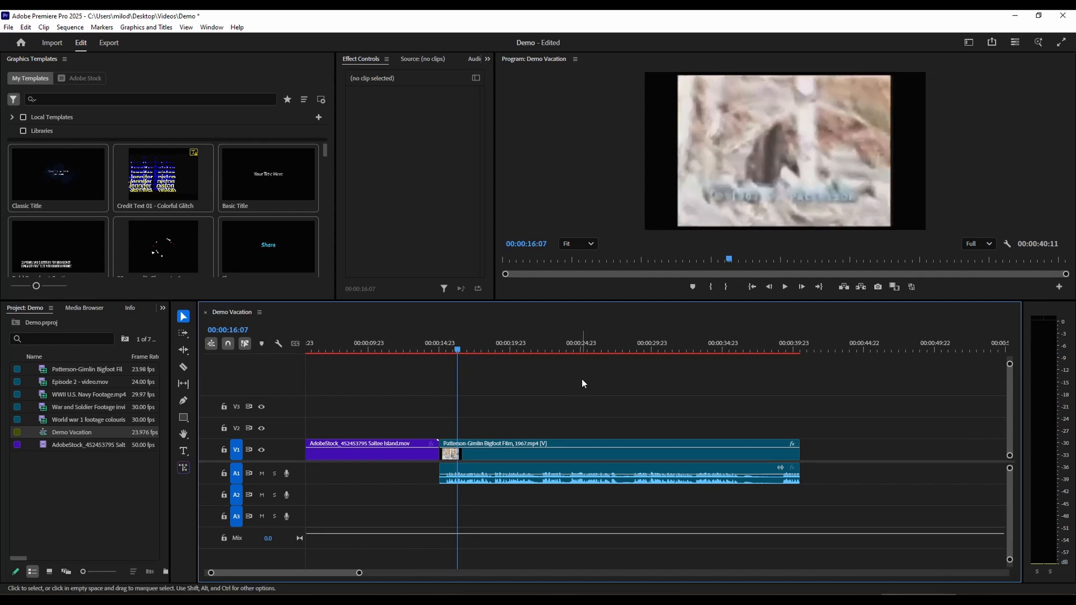
{"action": "left_click_drag", "start_coordinate": [448, 348], "coordinate": [771, 353]}
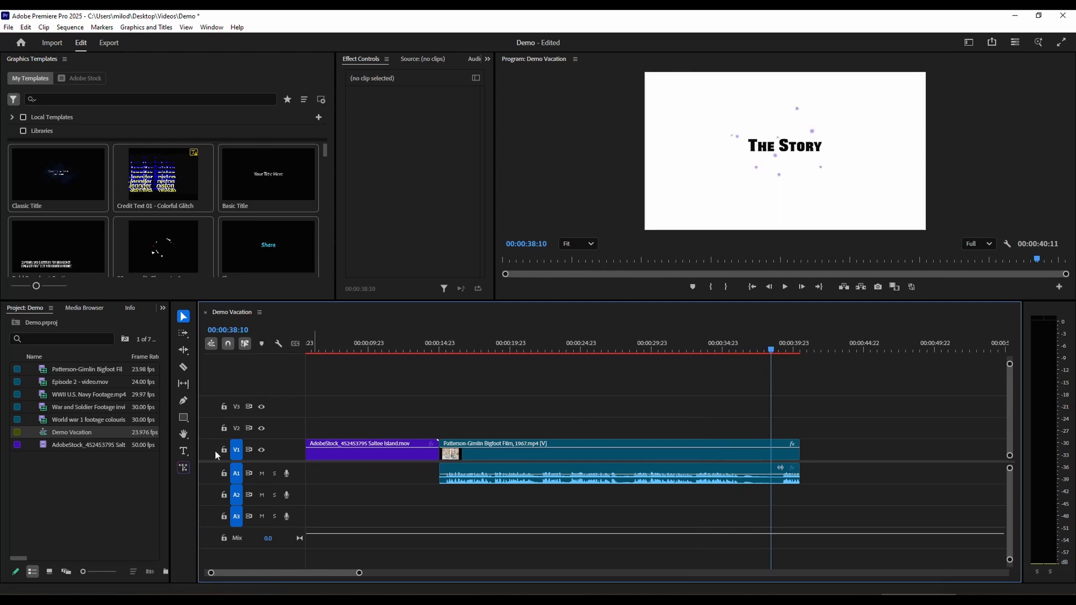
{"action": "left_click", "coordinate": [49, 383]}
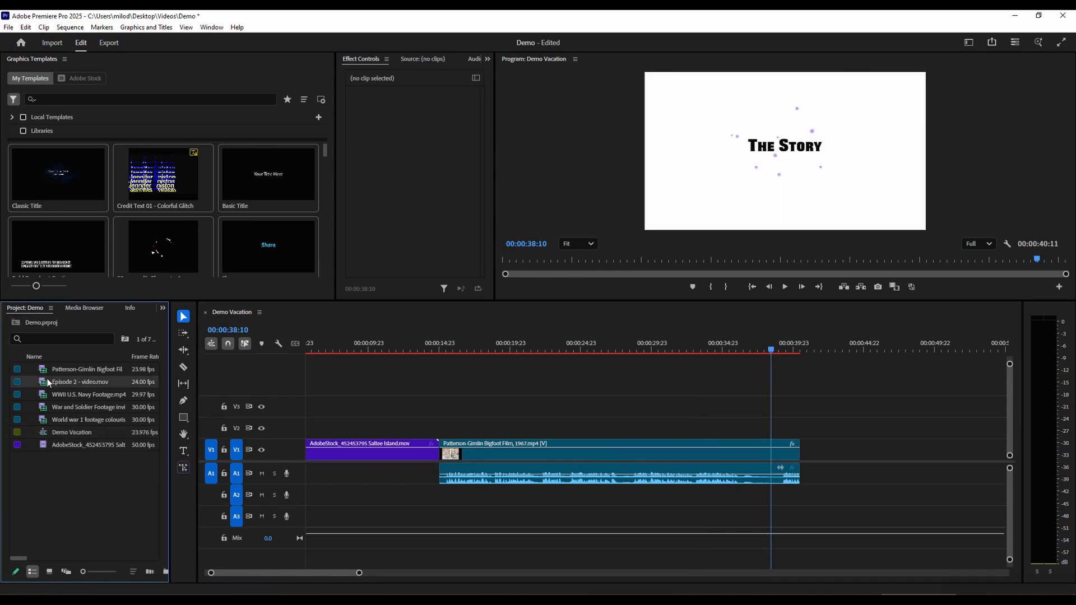
{"action": "left_click_drag", "start_coordinate": [48, 383], "coordinate": [810, 448]}
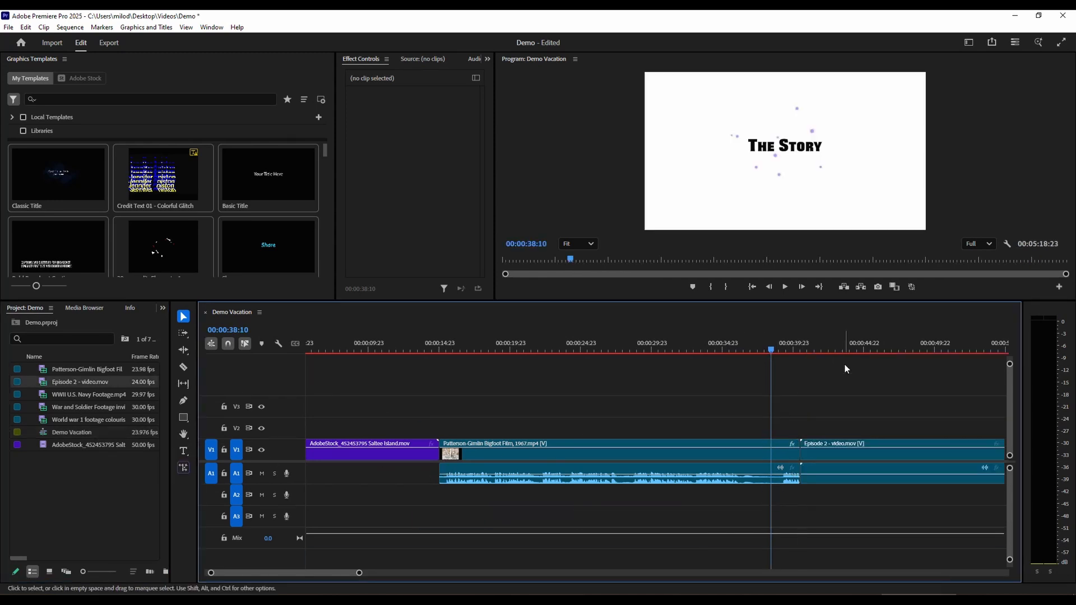
{"action": "left_click", "coordinate": [857, 347]}
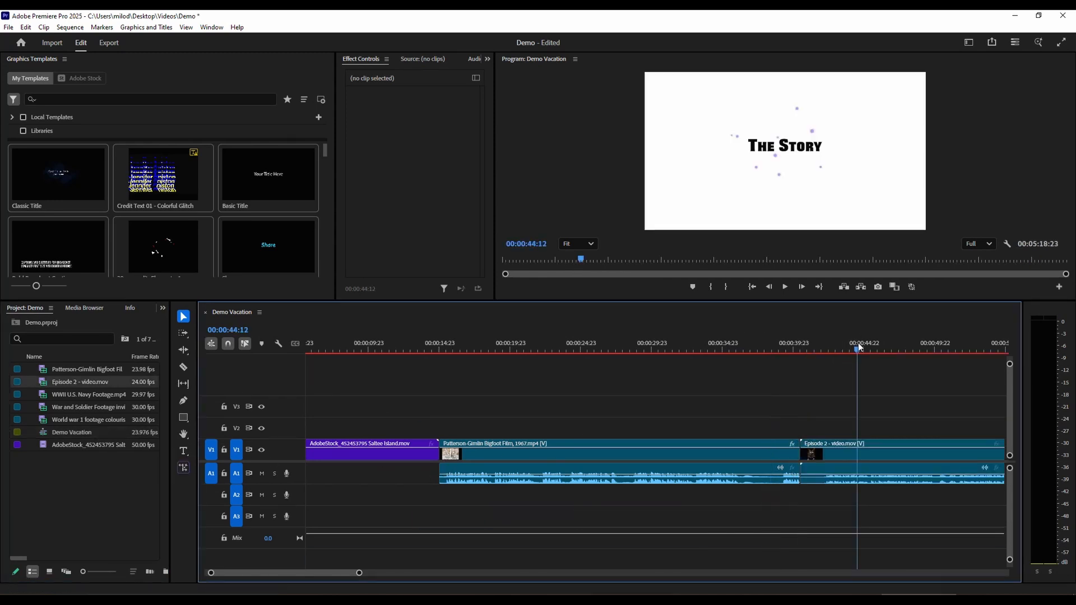
Set the Episode 2 clip's Scale to 56 to fit its full height in frame, and preview it to 00:00:49:22
{"action": "left_click", "coordinate": [869, 452]}
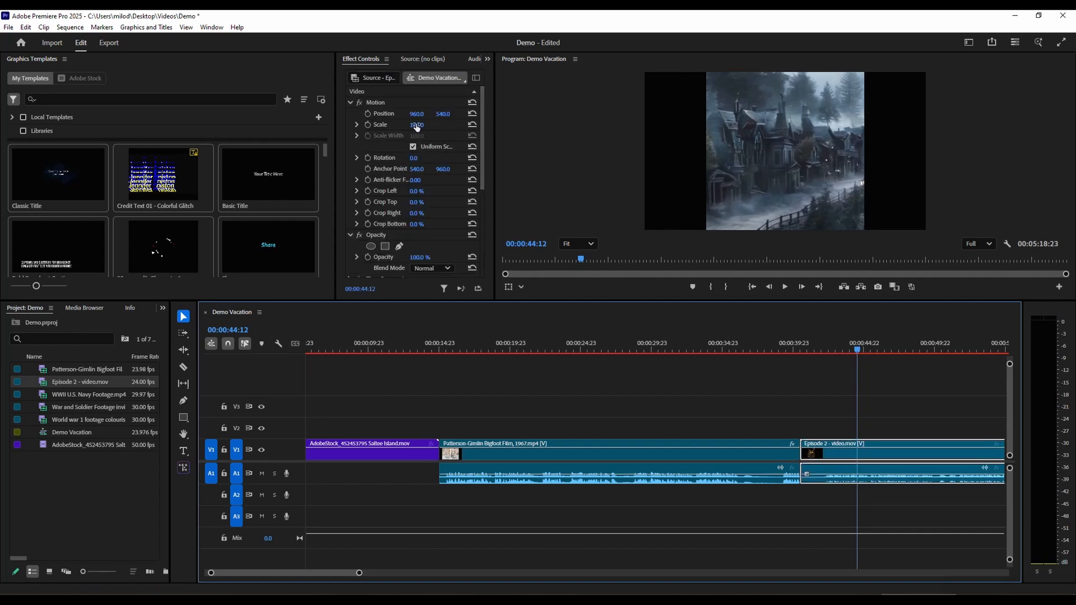
{"action": "left_click_drag", "start_coordinate": [417, 124], "coordinate": [392, 125]}
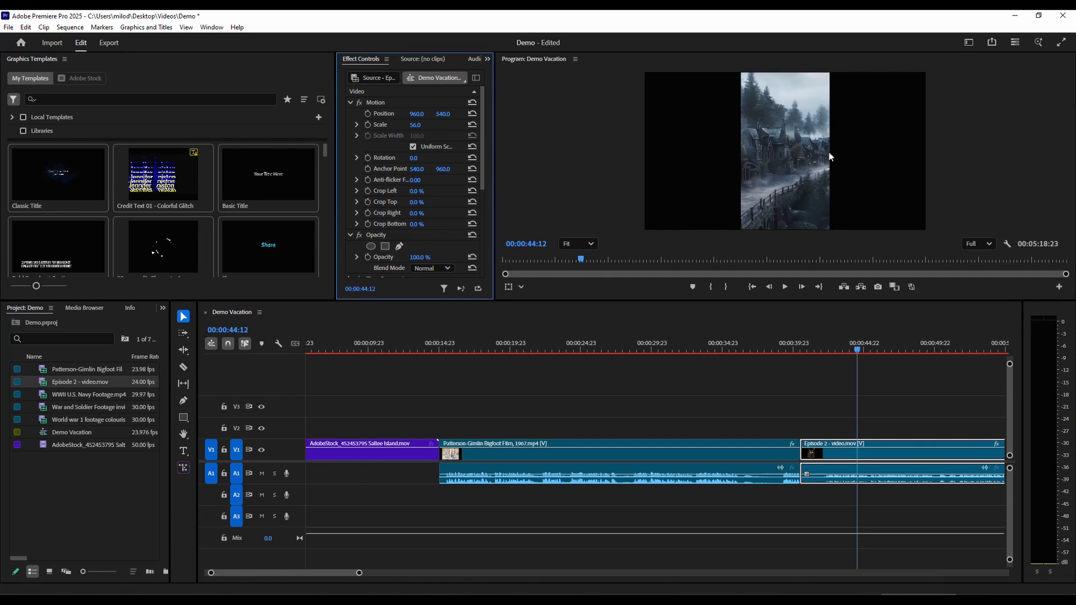
{"action": "mouse_move", "coordinate": [415, 124]}
{"action": "left_mouse_down"}
{"action": "mouse_move", "coordinate": [488, 125]}
{"action": "mouse_move", "coordinate": [415, 125]}
{"action": "left_mouse_up"}
{"action": "left_click_drag", "start_coordinate": [359, 572], "coordinate": [388, 573]}
{"action": "left_click_drag", "start_coordinate": [657, 349], "coordinate": [712, 349]}
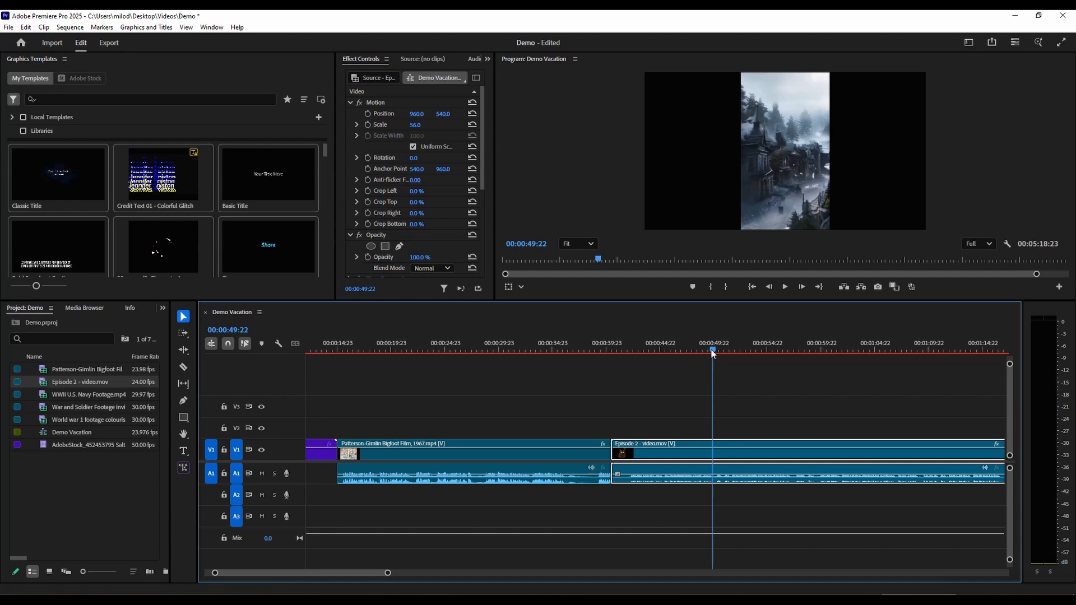
Split the Episode 2 clip at 00:00:49:21 and delete the portion after the cut
{"action": "key", "text": "Left"}
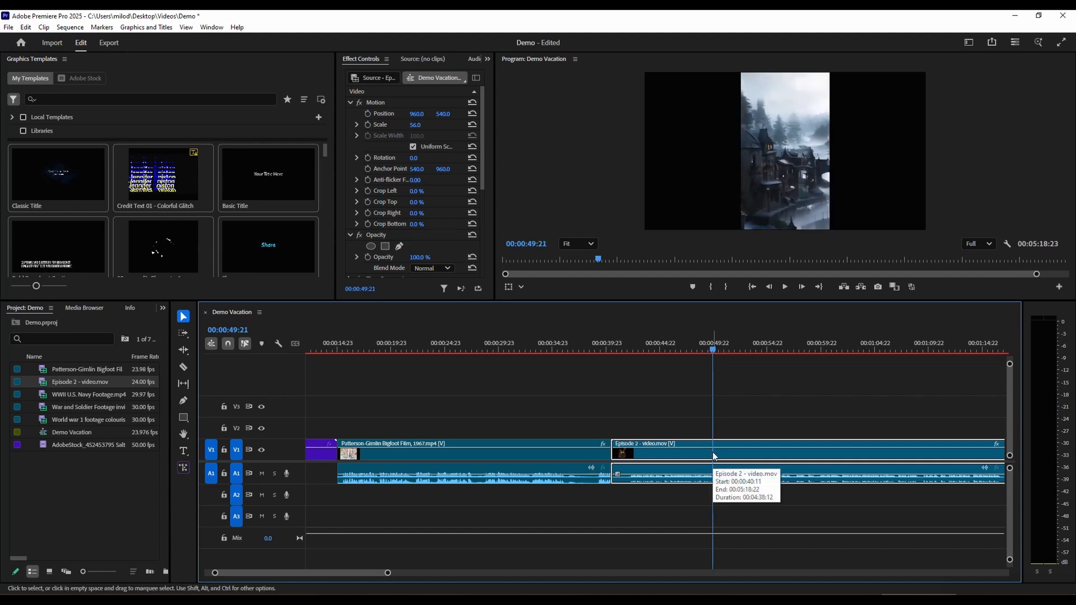
{"action": "key", "text": "c"}
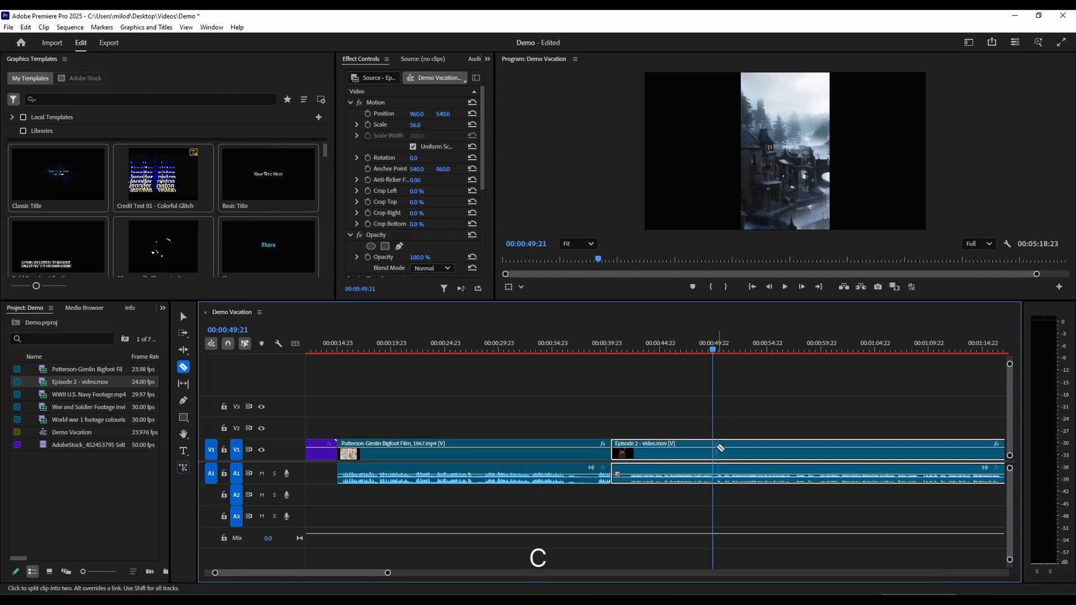
{"action": "left_click", "coordinate": [717, 447]}
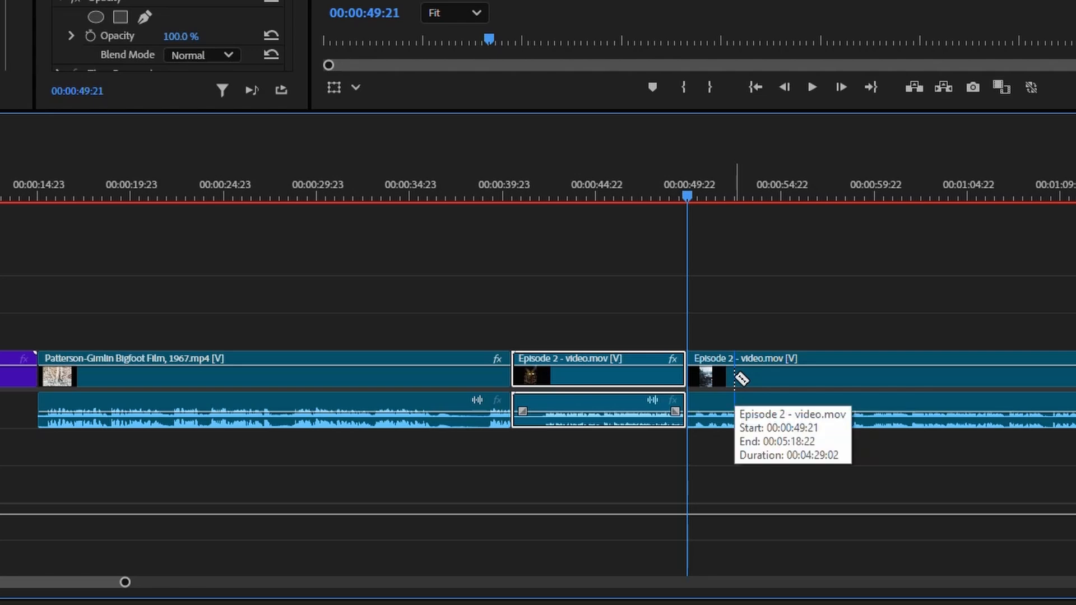
{"action": "key", "text": "v"}
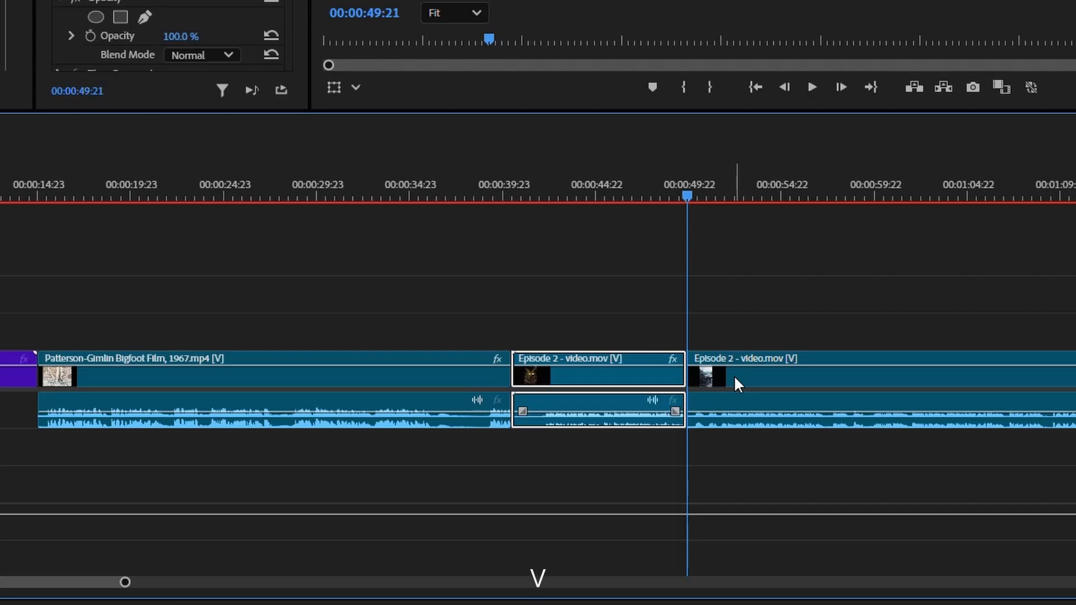
{"action": "left_click", "coordinate": [752, 385]}
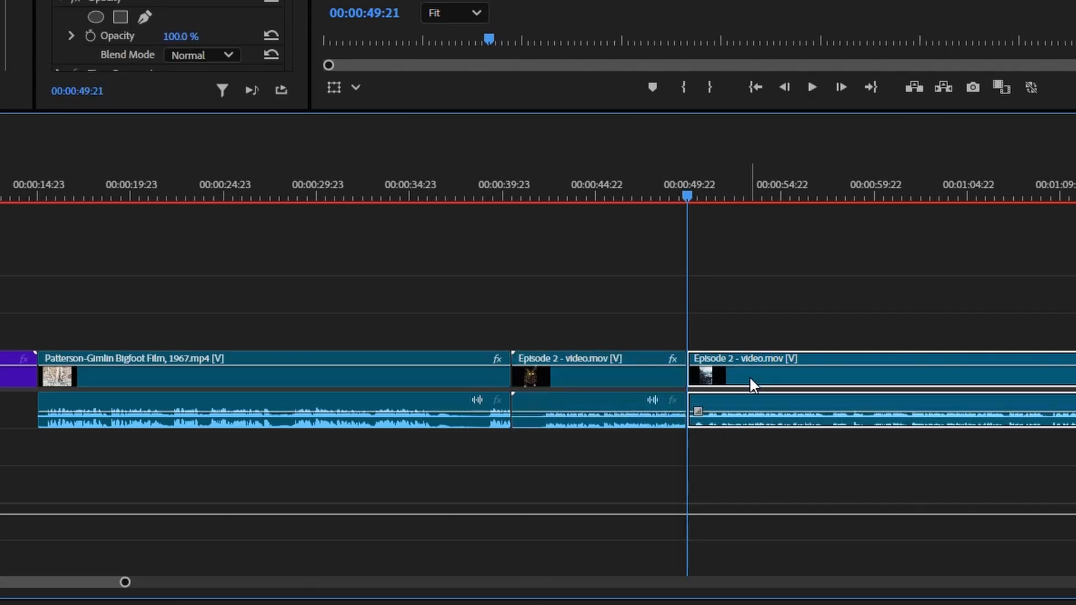
{"action": "key", "text": "Delete"}
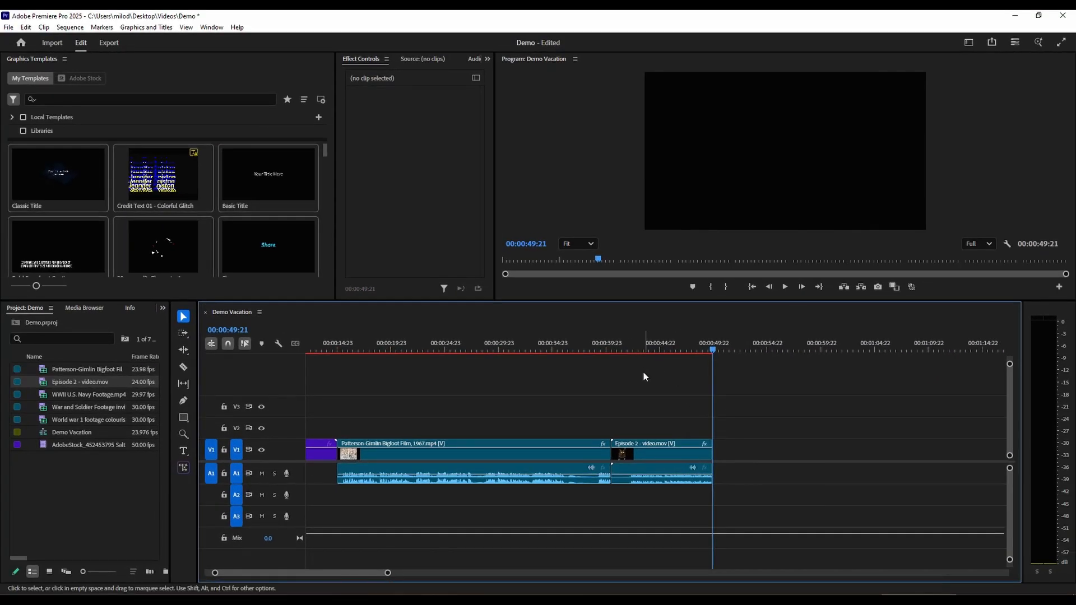
Duplicate the Episode 2 video onto V2 directly above the original and place the playhead at 00:00:43:01
{"action": "left_click", "coordinate": [633, 410]}
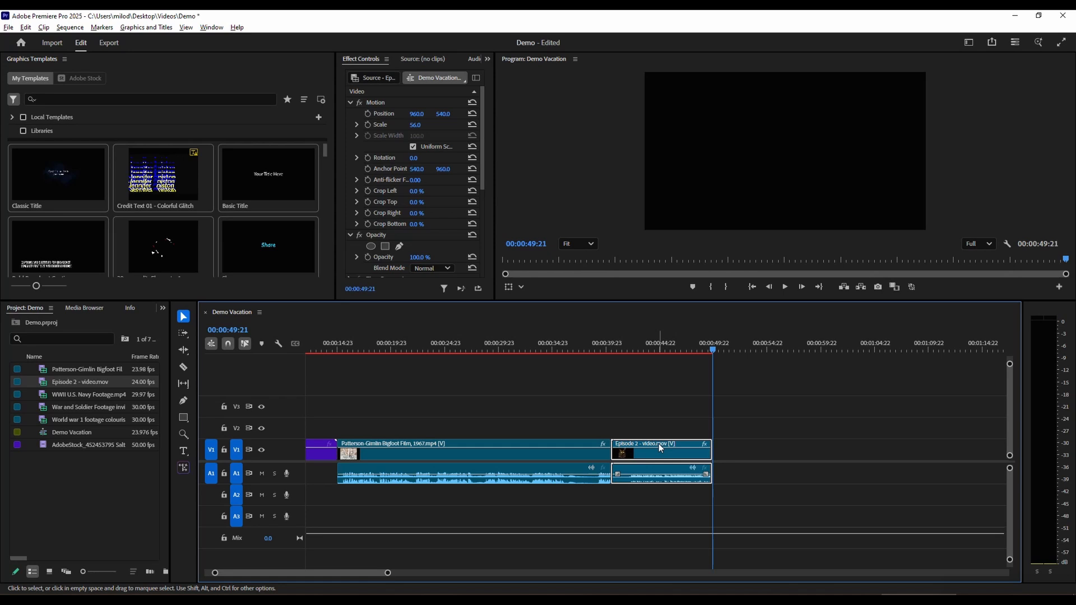
{"action": "left_click_drag", "start_coordinate": [660, 447], "coordinate": [664, 436]}
{"action": "left_click", "coordinate": [639, 348]}
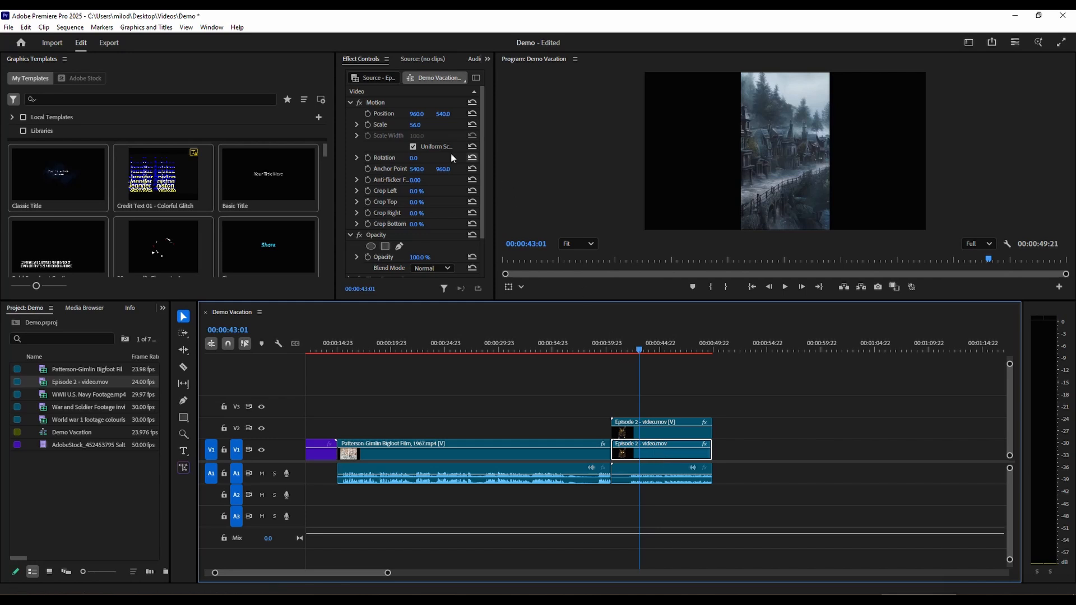
Set the Scale of the Episode 2 clip on V1 to 316 to fill the background behind the V2 copy
{"action": "left_click", "coordinate": [416, 124]}
{"action": "type", "text": "242"}
{"action": "key", "text": "Return"}
{"action": "left_click_drag", "start_coordinate": [416, 125], "coordinate": [658, 175]}
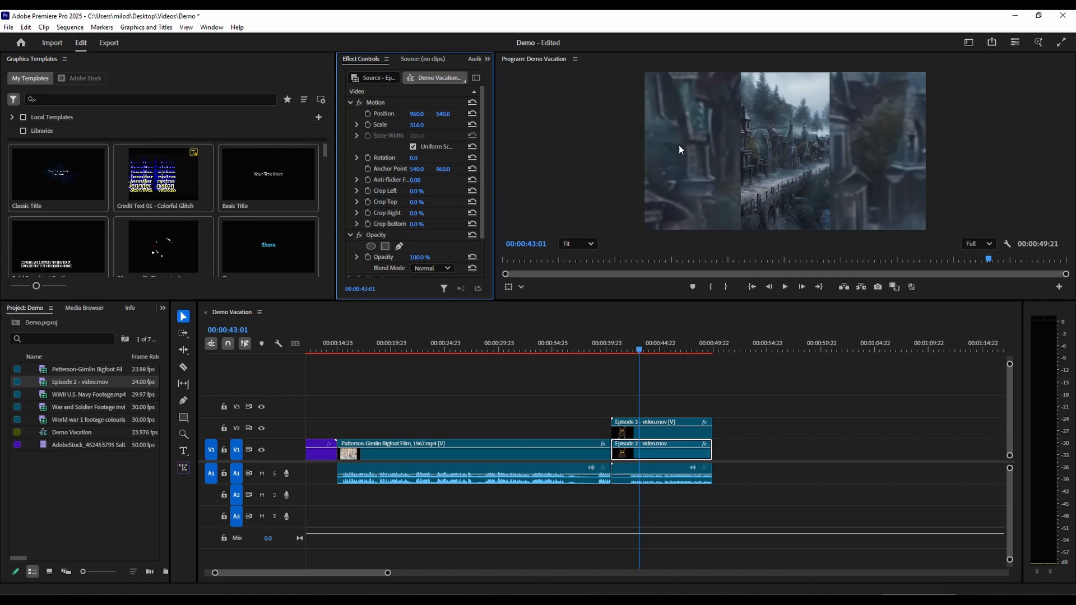
Search the effects for blur and apply the Gaussian Blur 150 preset to the Episode 2 clip on V1
{"action": "left_click", "coordinate": [162, 313]}
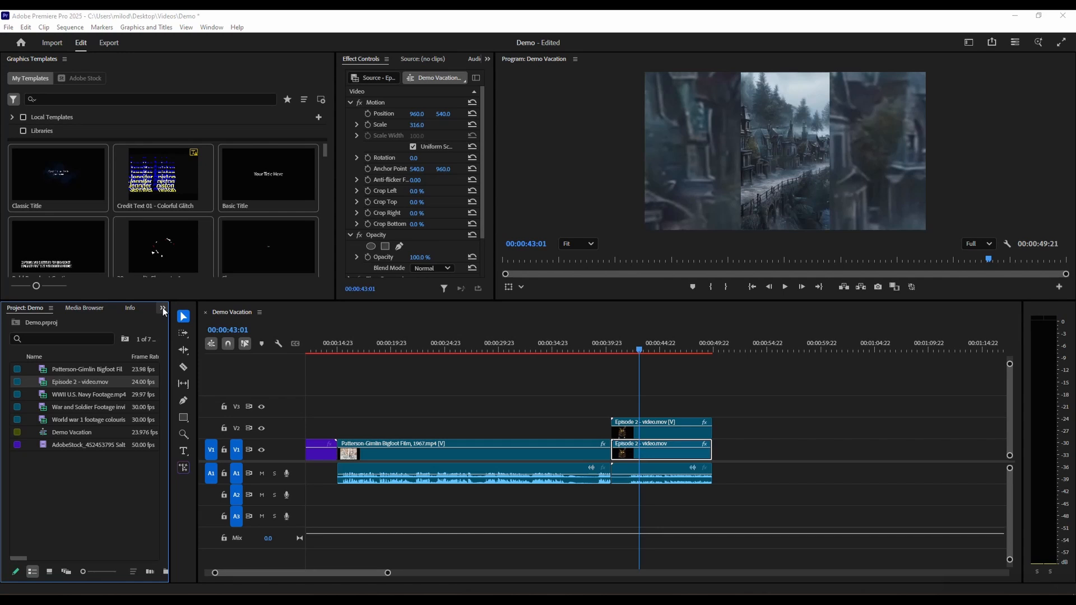
{"action": "left_click", "coordinate": [162, 309]}
{"action": "left_click", "coordinate": [176, 361]}
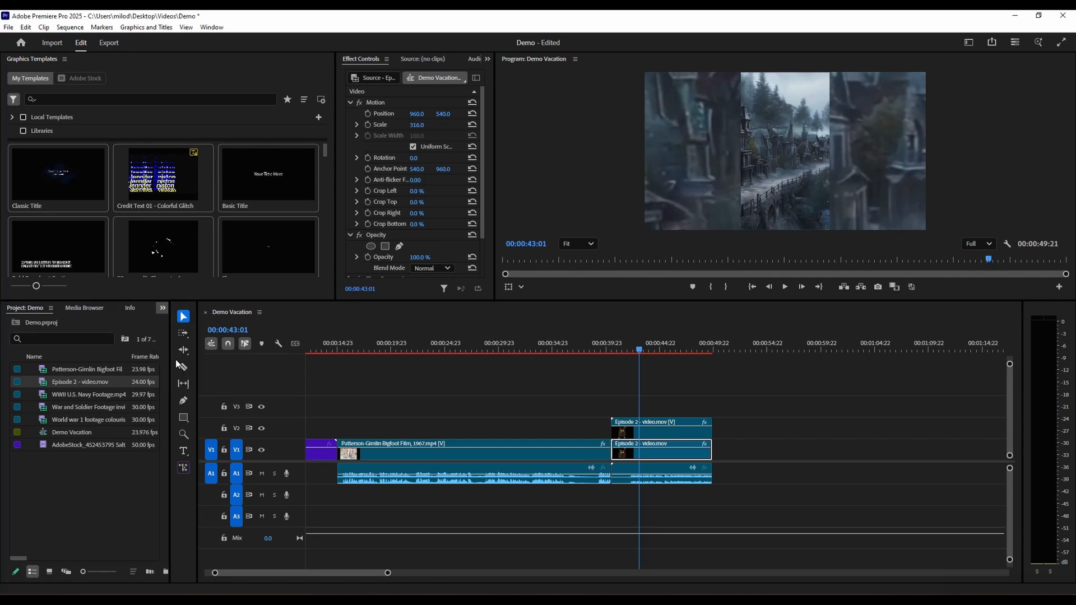
{"action": "left_click", "coordinate": [70, 326]}
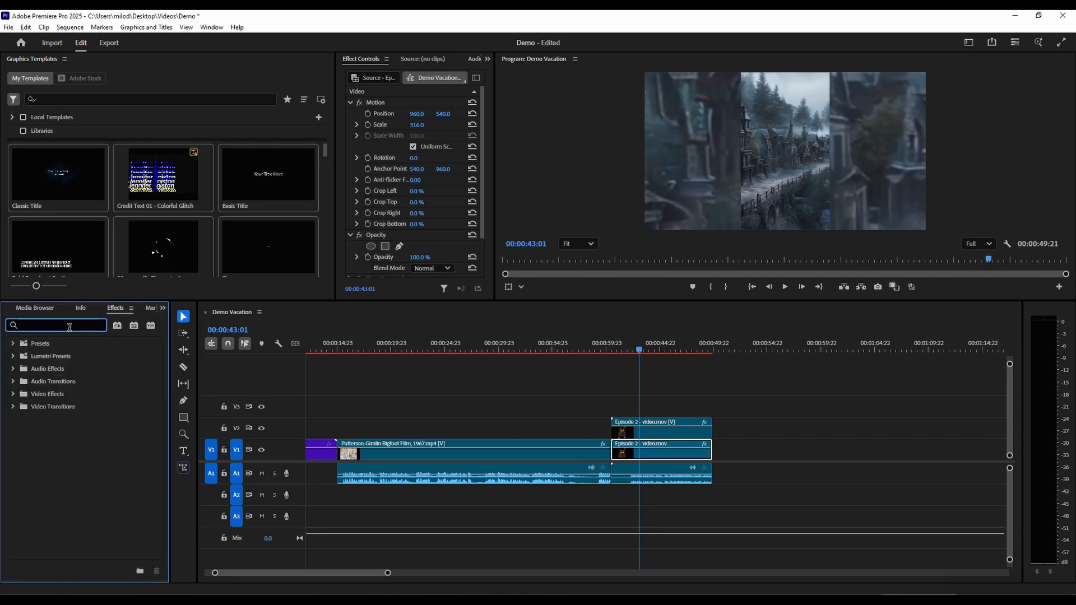
{"action": "type", "text": "blur"}
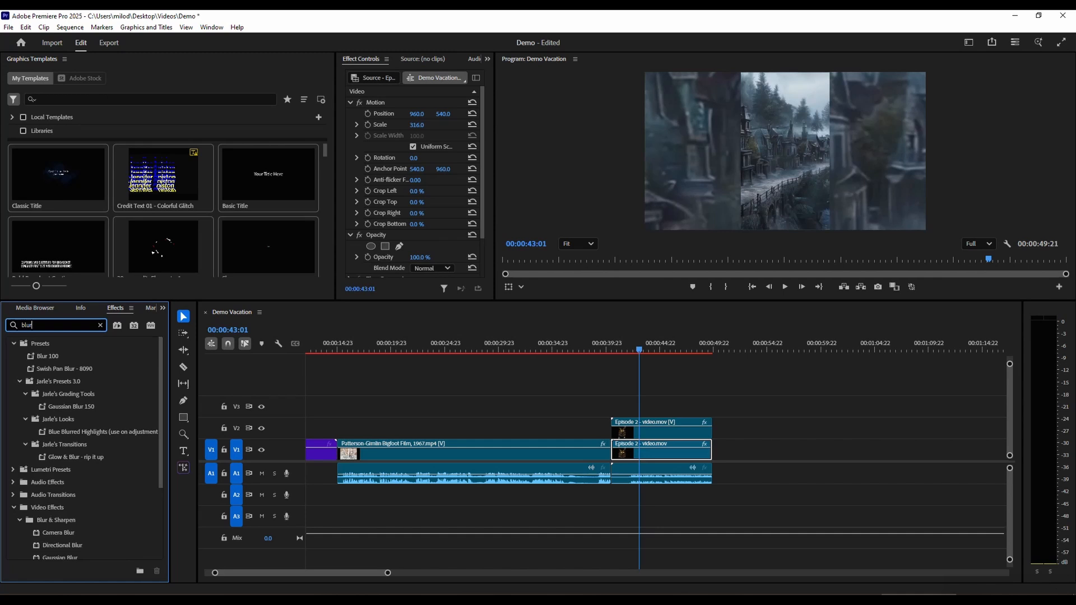
{"action": "left_click", "coordinate": [72, 407]}
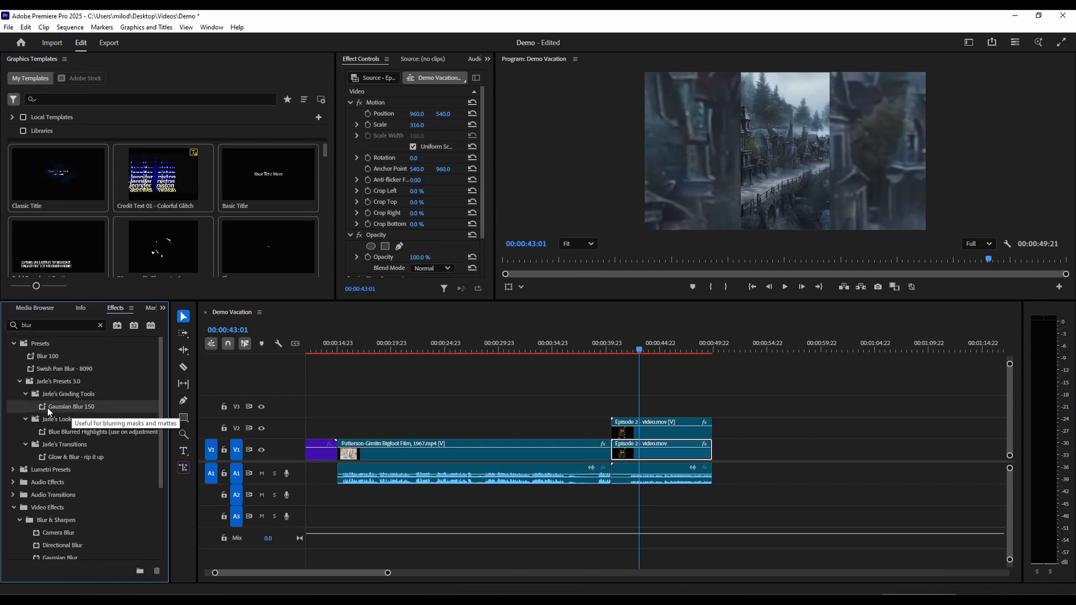
{"action": "left_click_drag", "start_coordinate": [58, 407], "coordinate": [631, 455]}
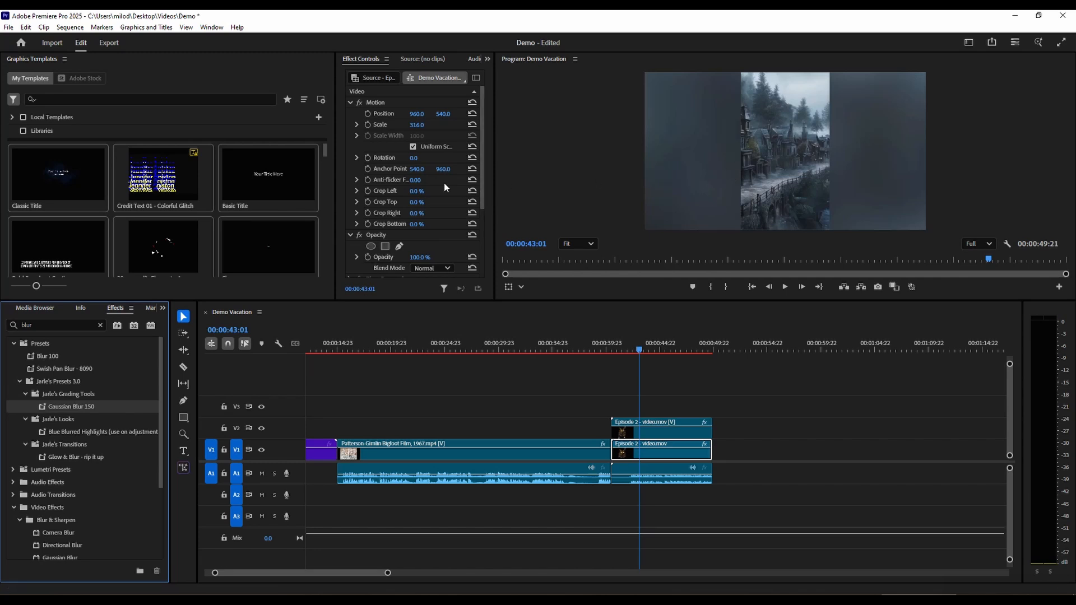
Set the V1 Episode 2 clip's Gaussian Blur Blurriness to 53 and its Opacity to 57%
{"action": "scroll", "coordinate": [416, 227], "scroll_direction": "down", "scroll_amount": 3}
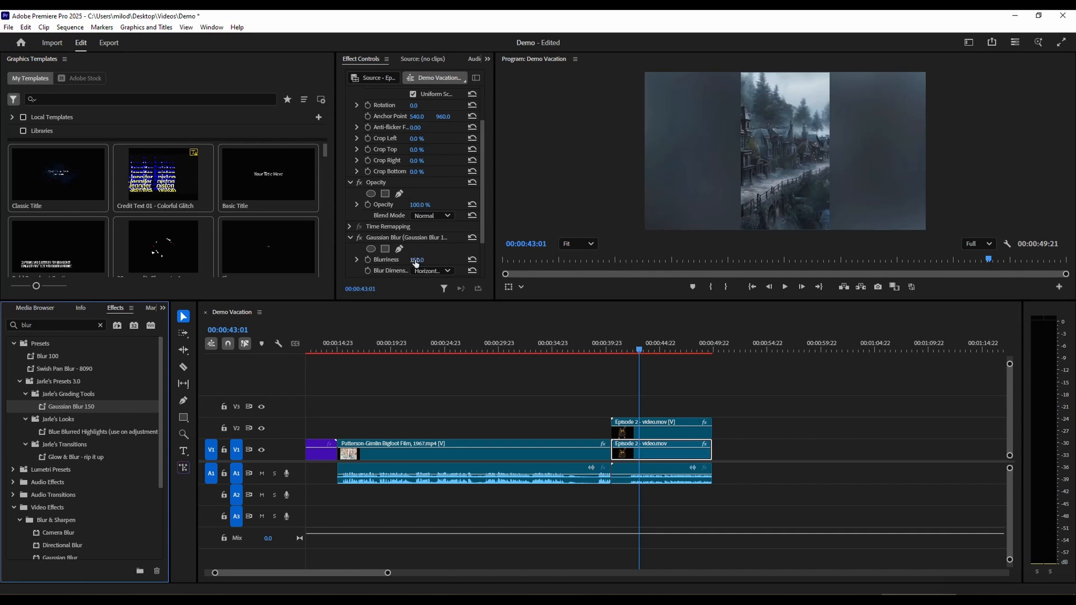
{"action": "left_click_drag", "start_coordinate": [415, 259], "coordinate": [361, 259]}
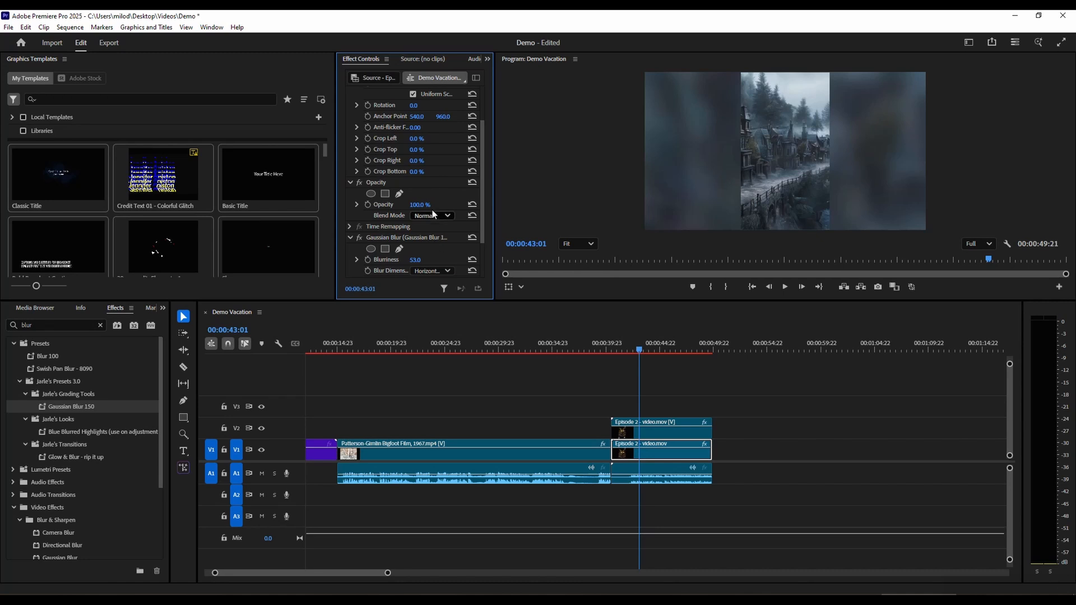
{"action": "left_click_drag", "start_coordinate": [425, 205], "coordinate": [399, 205]}
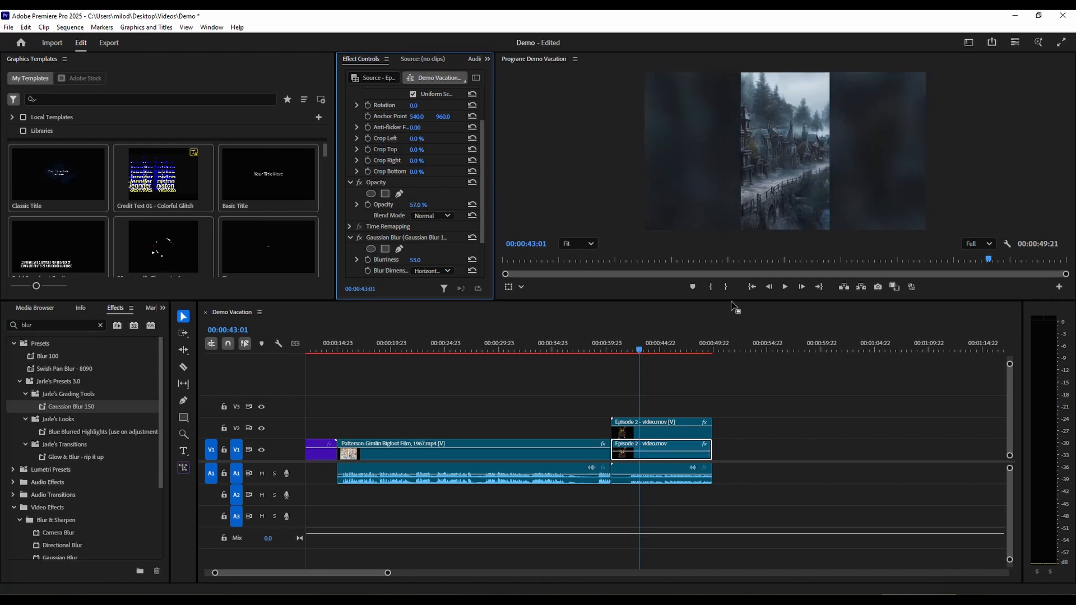
Add the World war 1 footage clip from the project directly after the Episode 2 clip on V1
{"action": "mouse_move", "coordinate": [355, 574]}
{"action": "left_mouse_down"}
{"action": "mouse_move", "coordinate": [372, 574]}
{"action": "mouse_move", "coordinate": [354, 573]}
{"action": "left_mouse_up"}
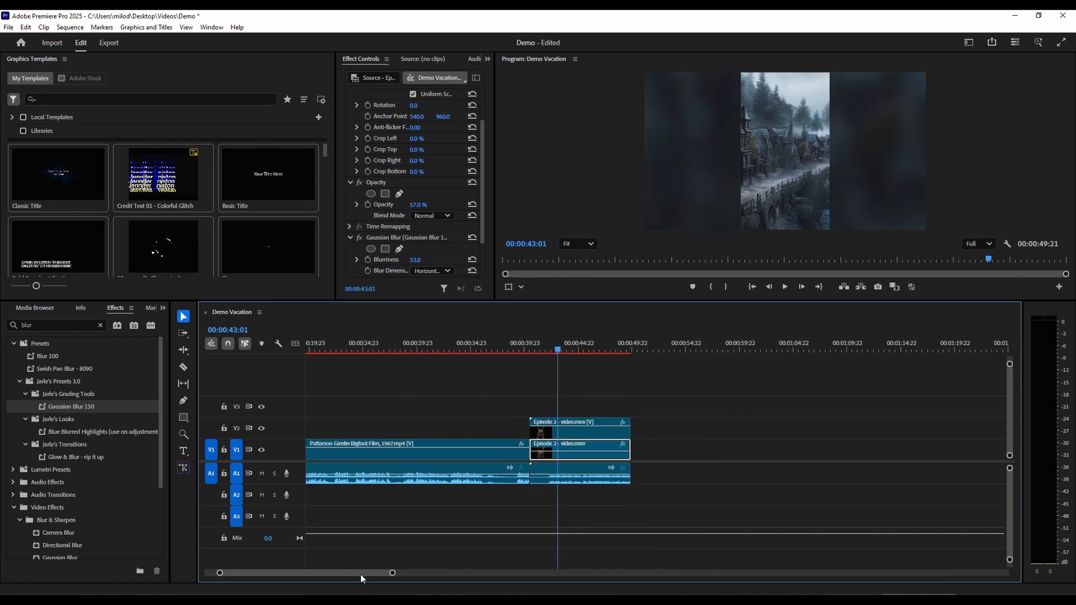
{"action": "left_click", "coordinate": [45, 309]}
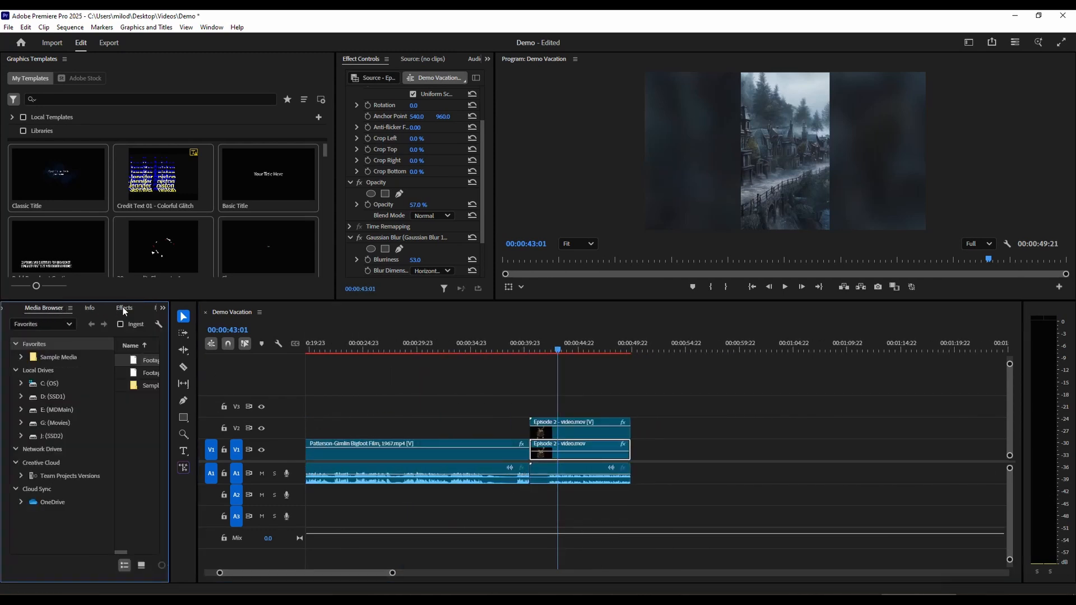
{"action": "left_click", "coordinate": [163, 308]}
{"action": "left_click", "coordinate": [177, 318]}
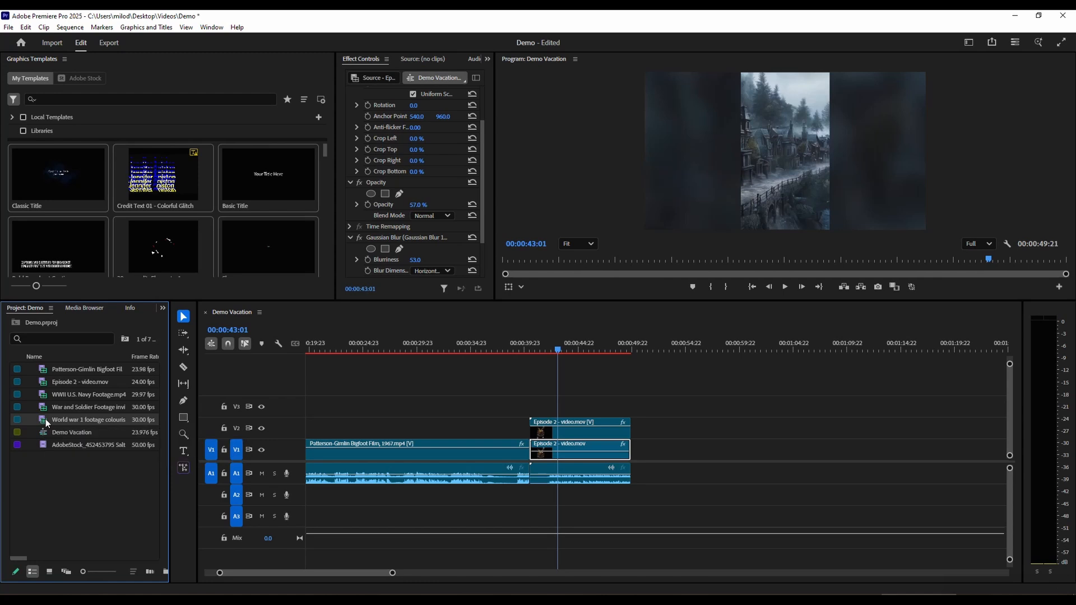
{"action": "left_click_drag", "start_coordinate": [46, 423], "coordinate": [638, 454]}
Preview the World war 1 clip, split it at 00:00:54:23, and delete the portion after the cut
{"action": "left_click", "coordinate": [635, 344]}
{"action": "key", "text": "space"}
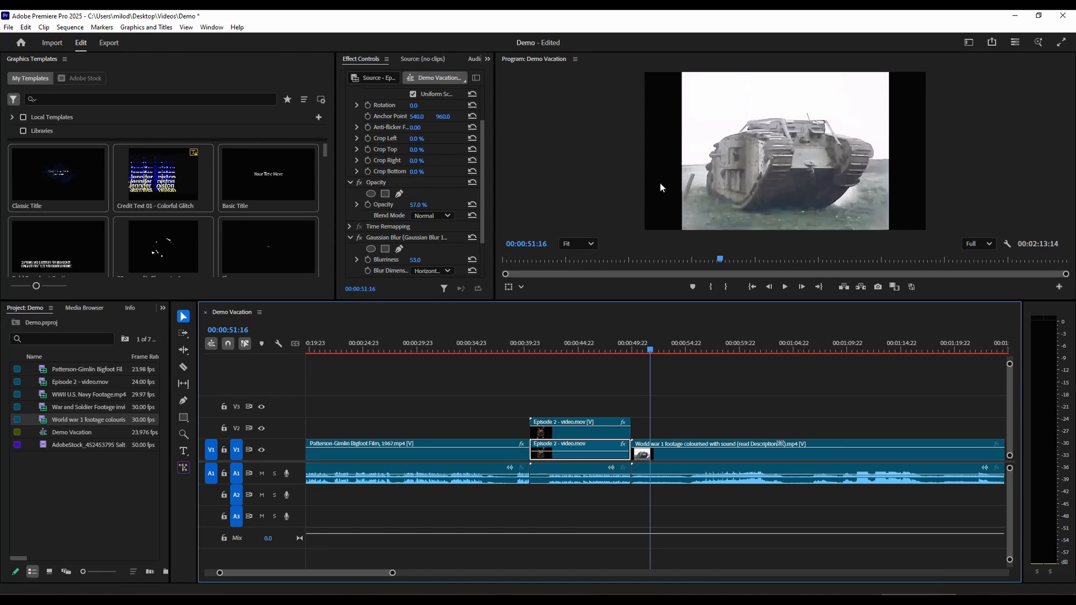
{"action": "left_click_drag", "start_coordinate": [663, 344], "coordinate": [685, 344]}
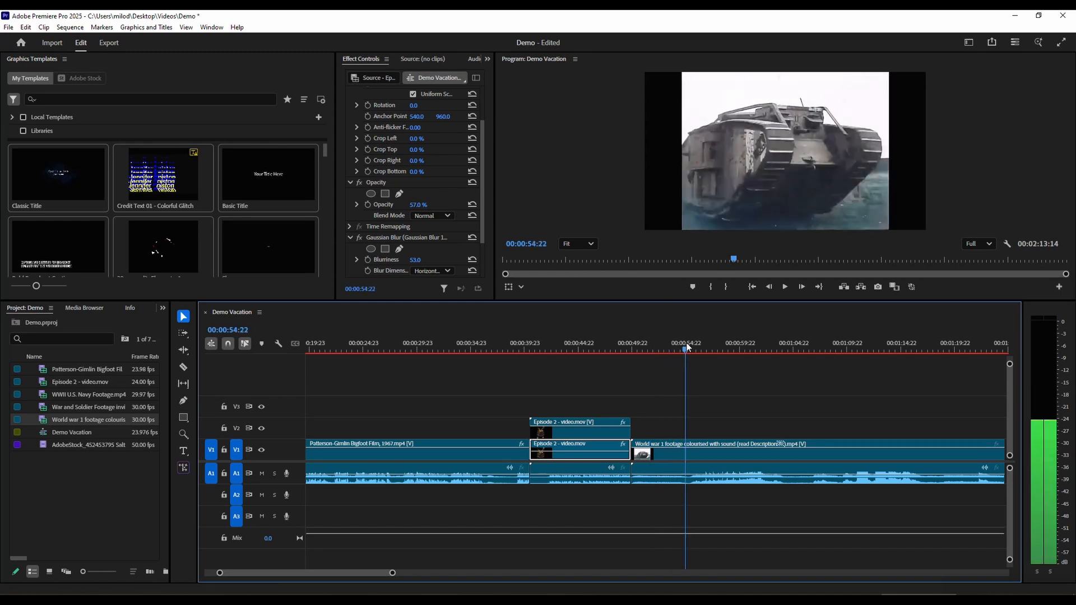
{"action": "left_click", "coordinate": [761, 451]}
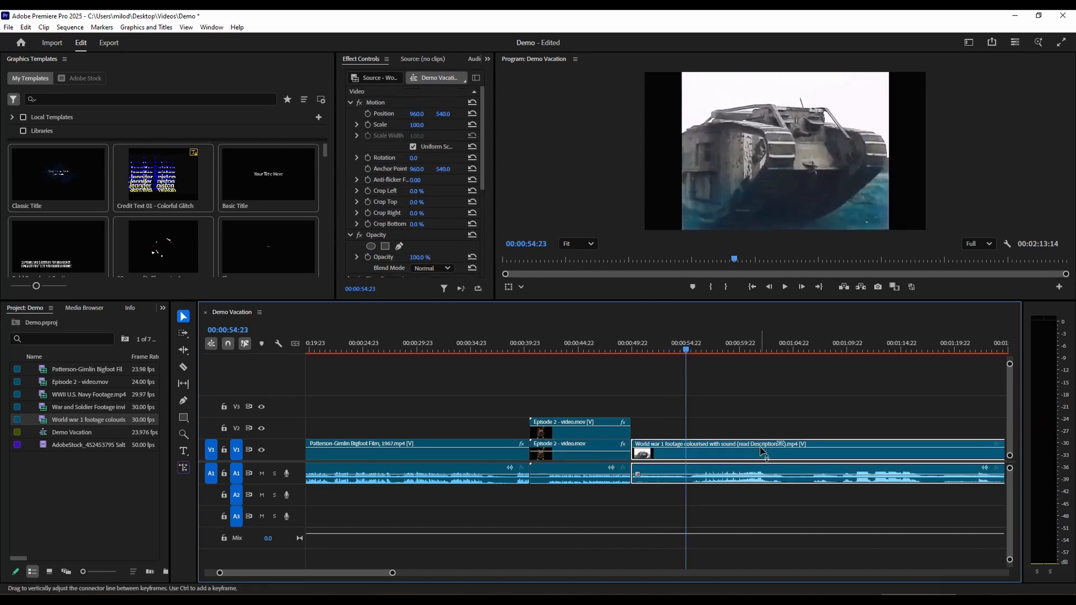
{"action": "key", "text": "c"}
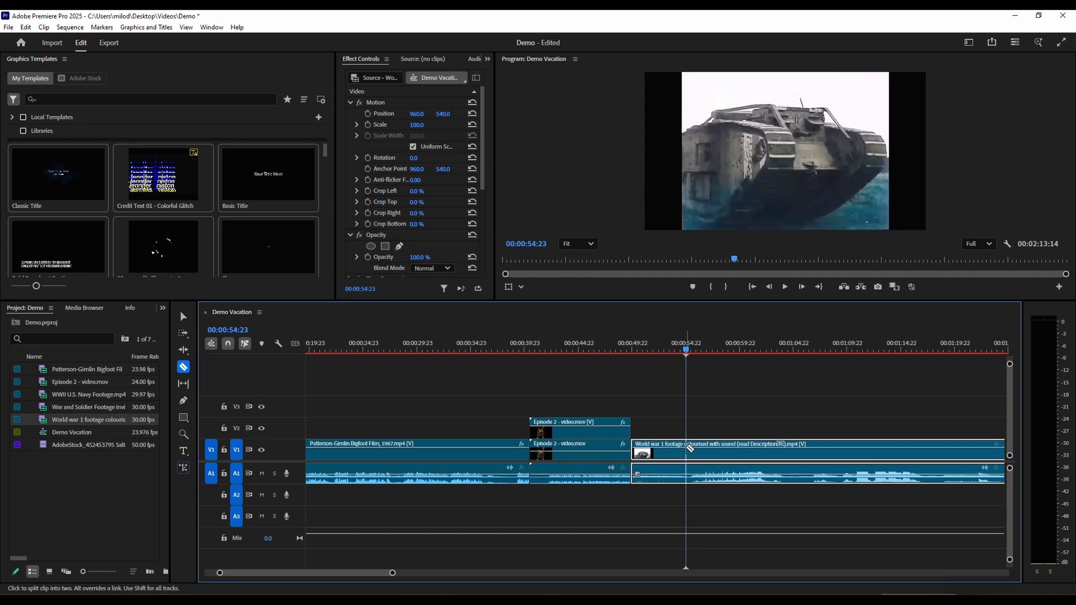
{"action": "left_click", "coordinate": [688, 447]}
{"action": "key", "text": "v"}
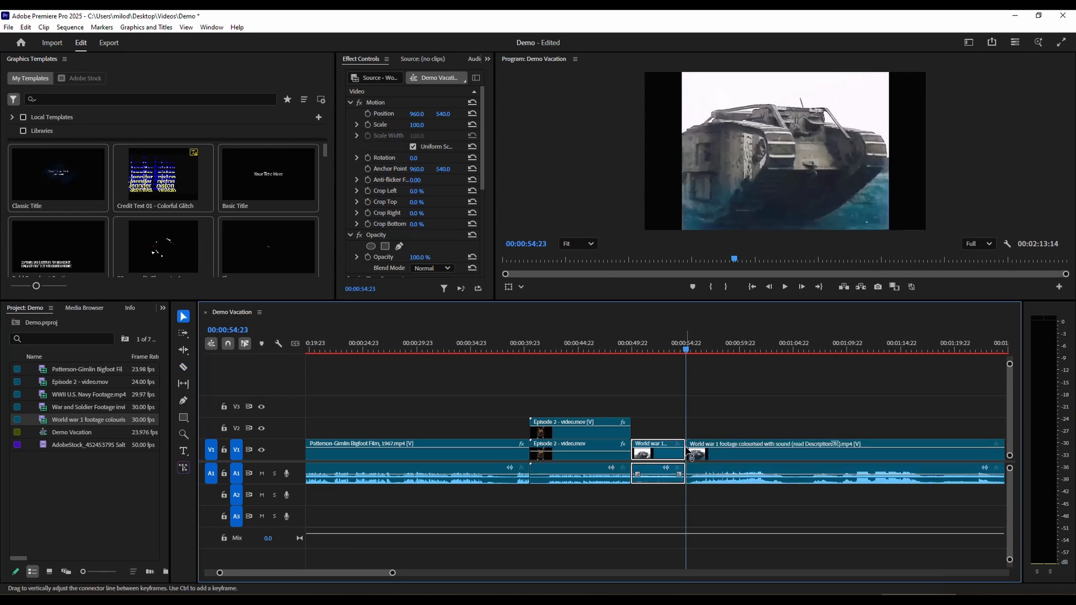
{"action": "left_click", "coordinate": [722, 454]}
{"action": "key", "text": "Delete"}
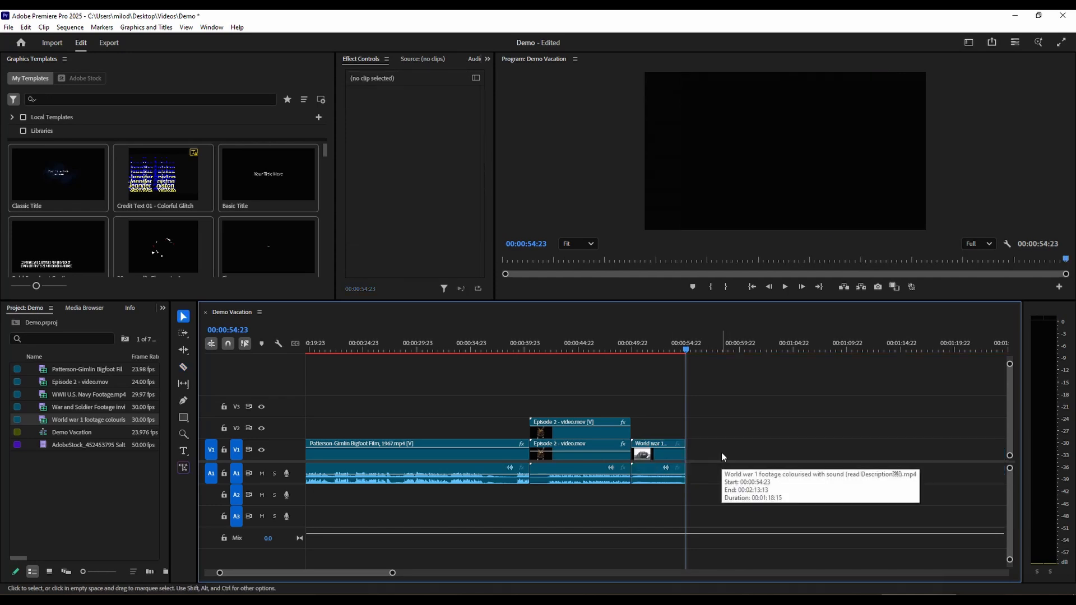
{"action": "left_click", "coordinate": [661, 453]}
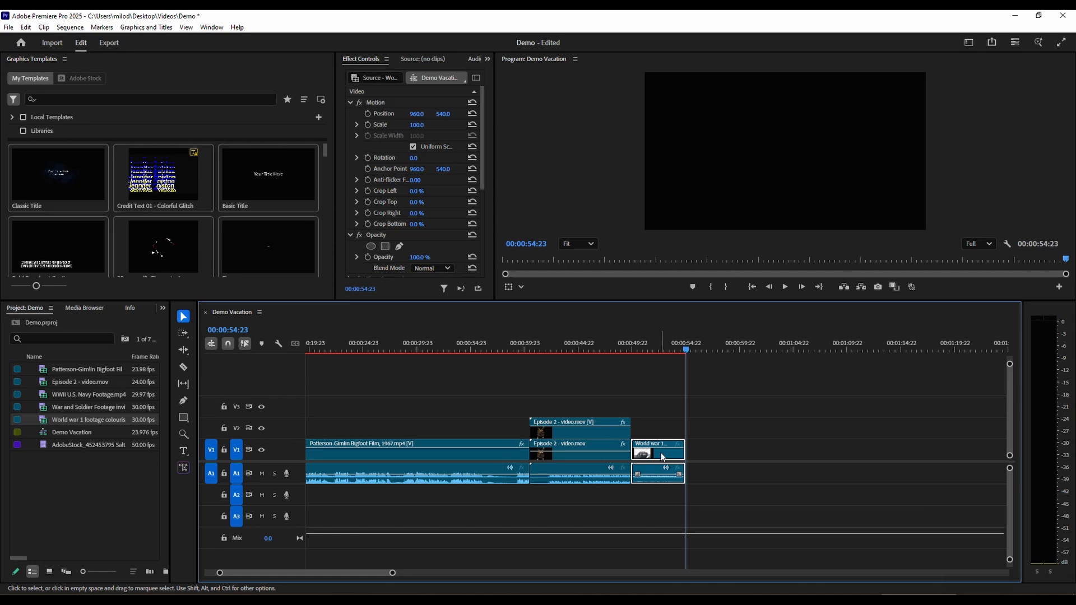
{"action": "left_click_drag", "start_coordinate": [661, 455], "coordinate": [652, 446]}
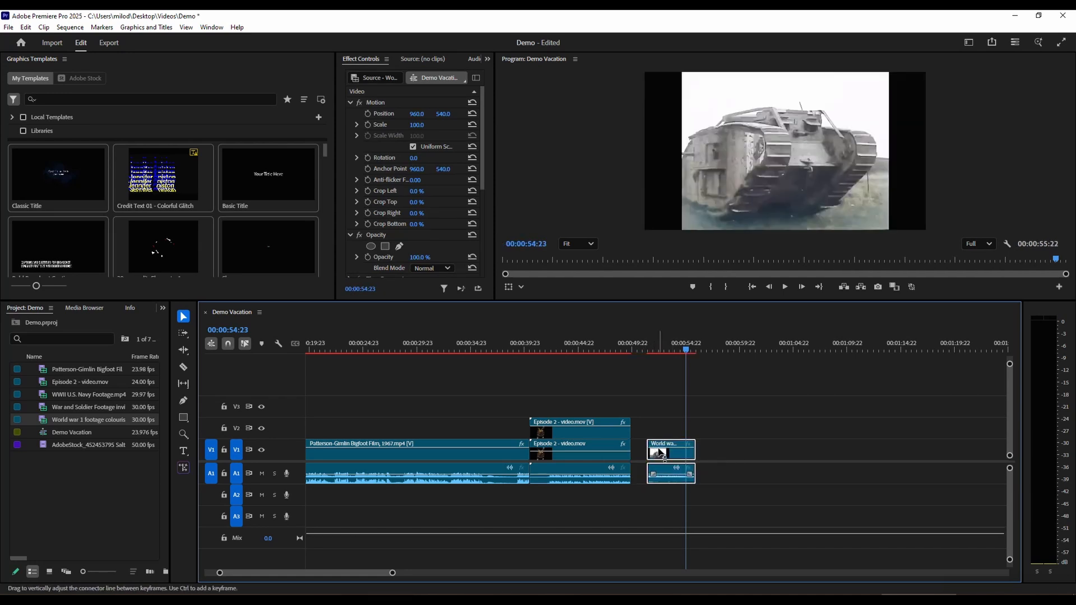
{"action": "key", "text": "ctrl+z"}
{"action": "key", "text": "ctrl+z"}
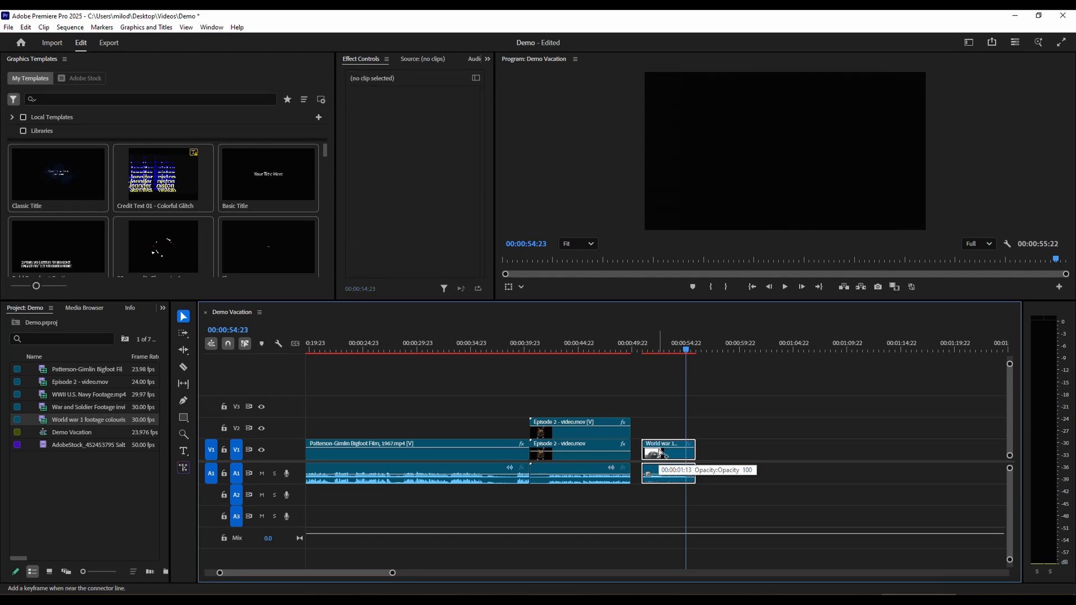
Move the playhead back to 00:00:13:17, deselect all clips, and open the export settings for the Demo Vacation sequence
{"action": "left_click_drag", "start_coordinate": [507, 349], "coordinate": [314, 375]}
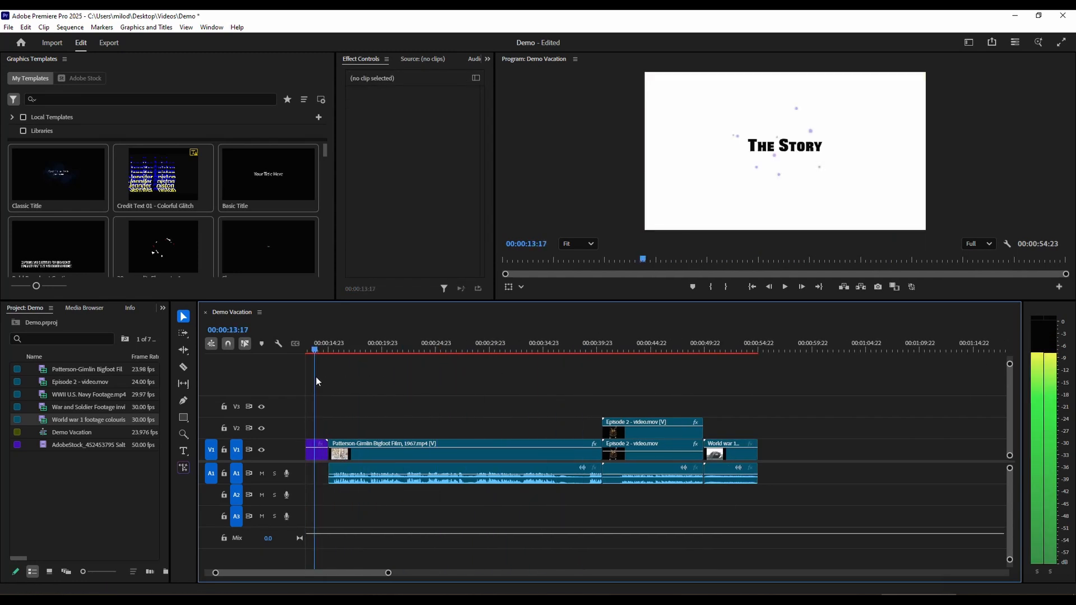
{"action": "left_click", "coordinate": [472, 476]}
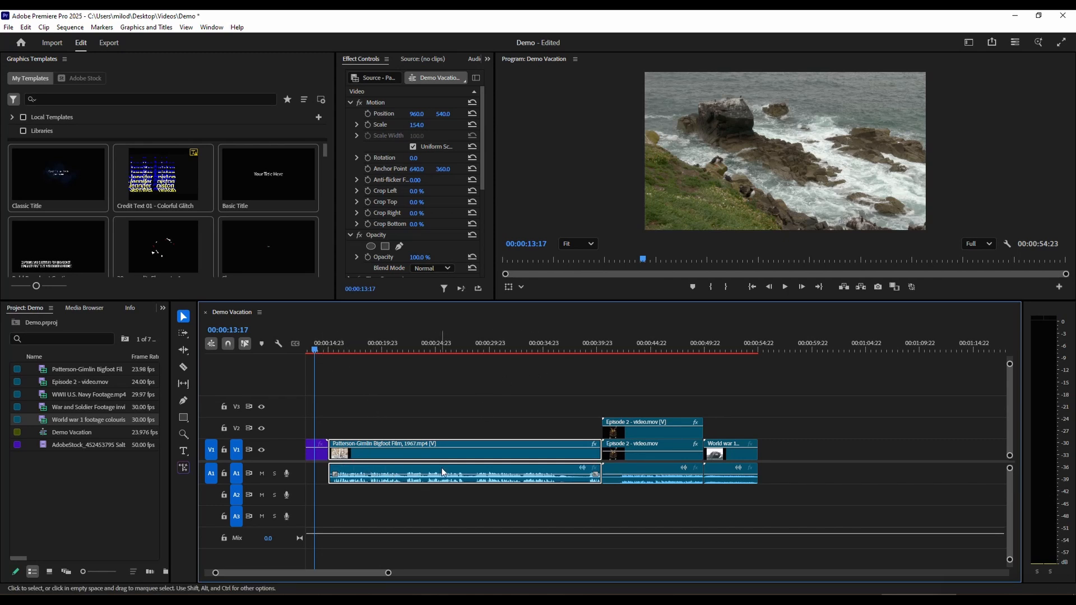
{"action": "left_click_drag", "start_coordinate": [644, 408], "coordinate": [651, 476]}
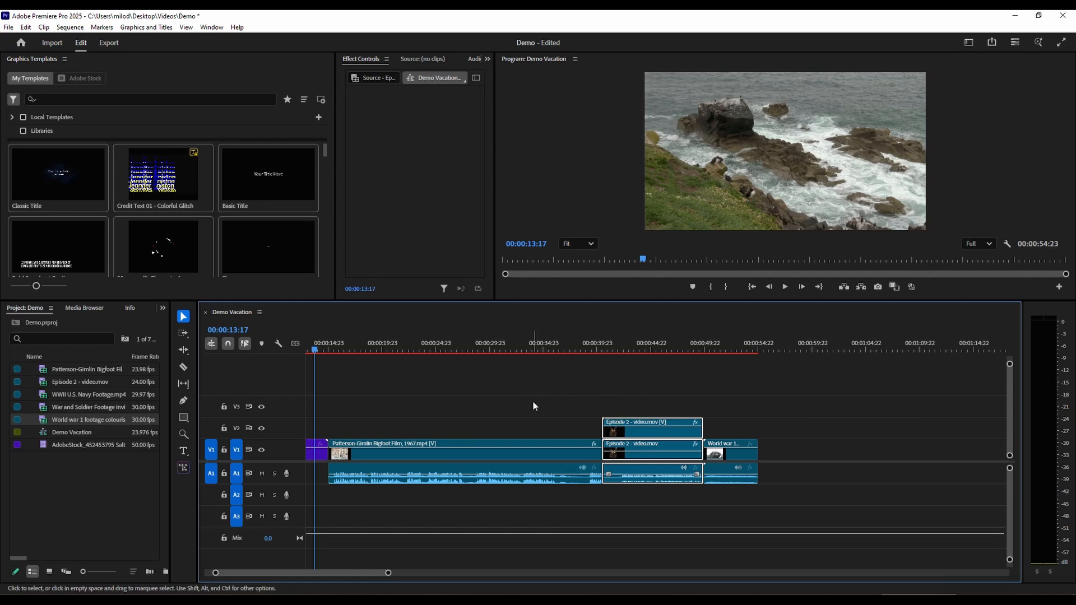
{"action": "left_click", "coordinate": [630, 399]}
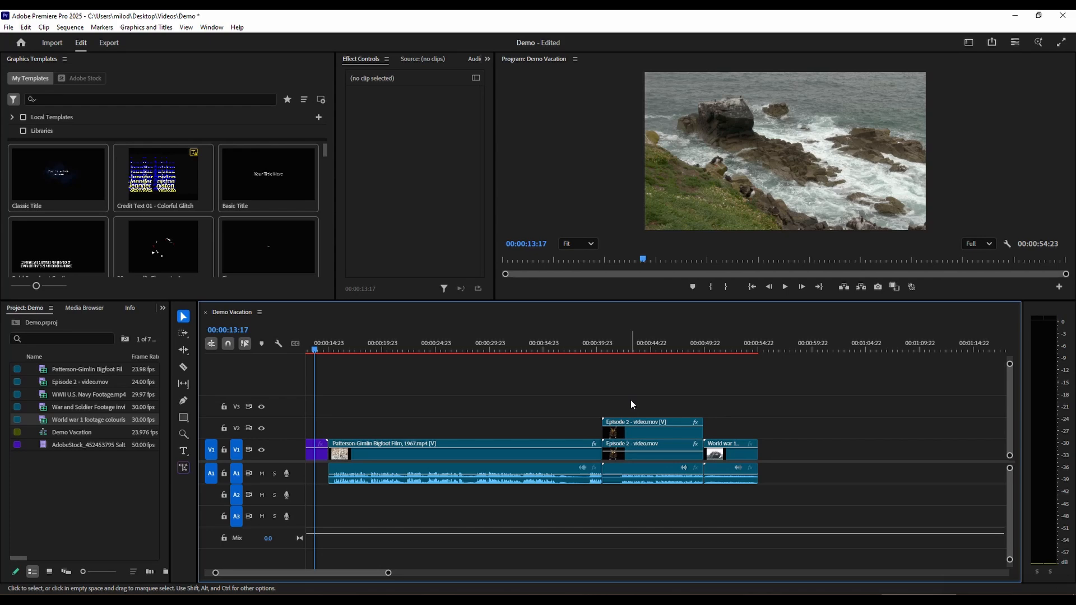
{"action": "left_click", "coordinate": [109, 43]}
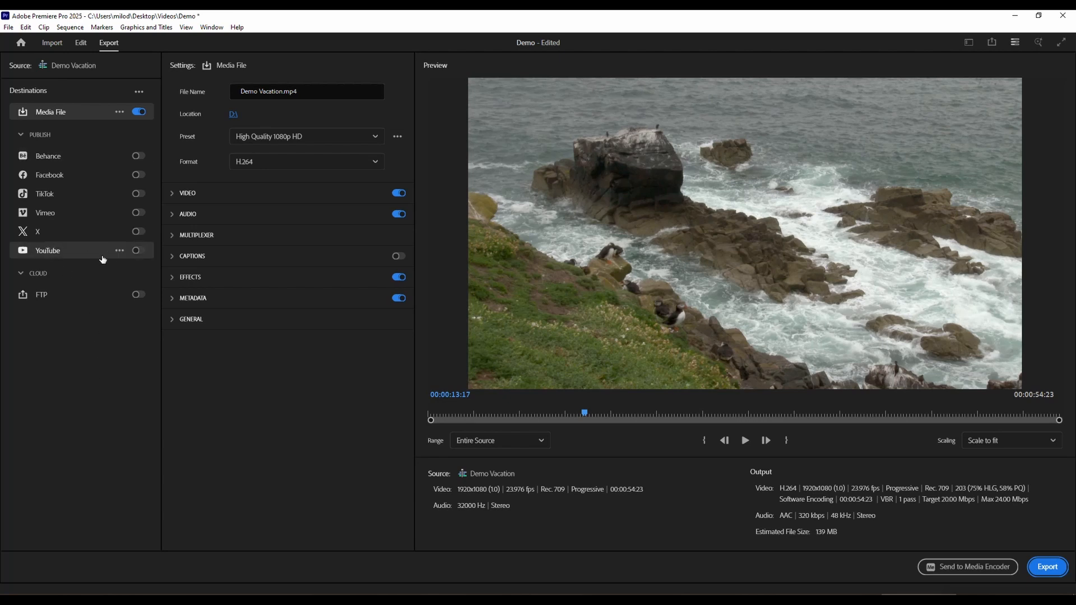
Enable the YouTube export destination to view its publishing options, and disable it again to return to the Media File settings
{"action": "left_click", "coordinate": [138, 252]}
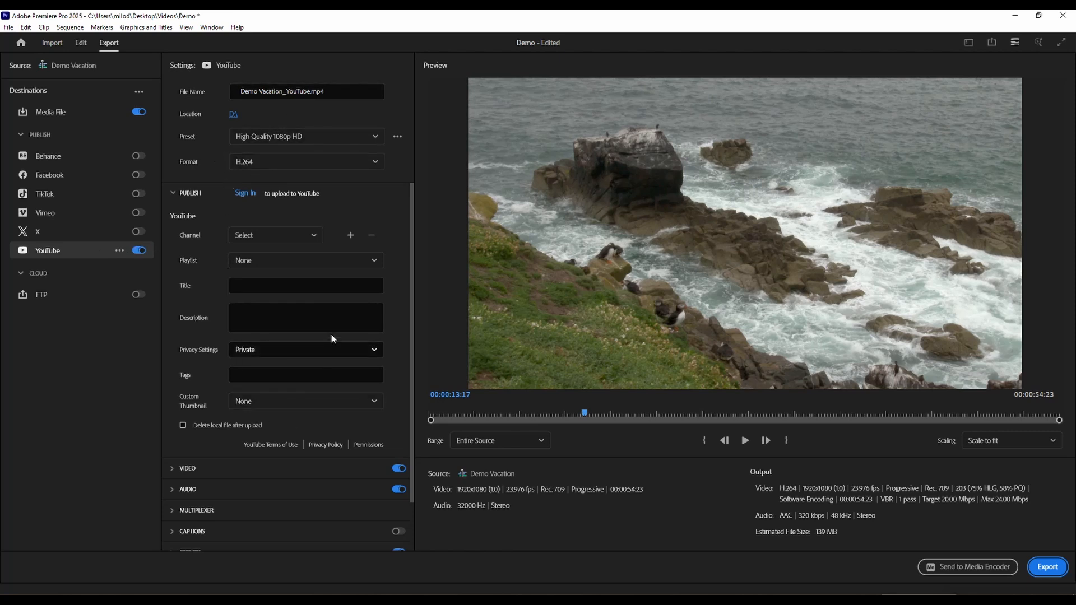
{"action": "left_click", "coordinate": [139, 251]}
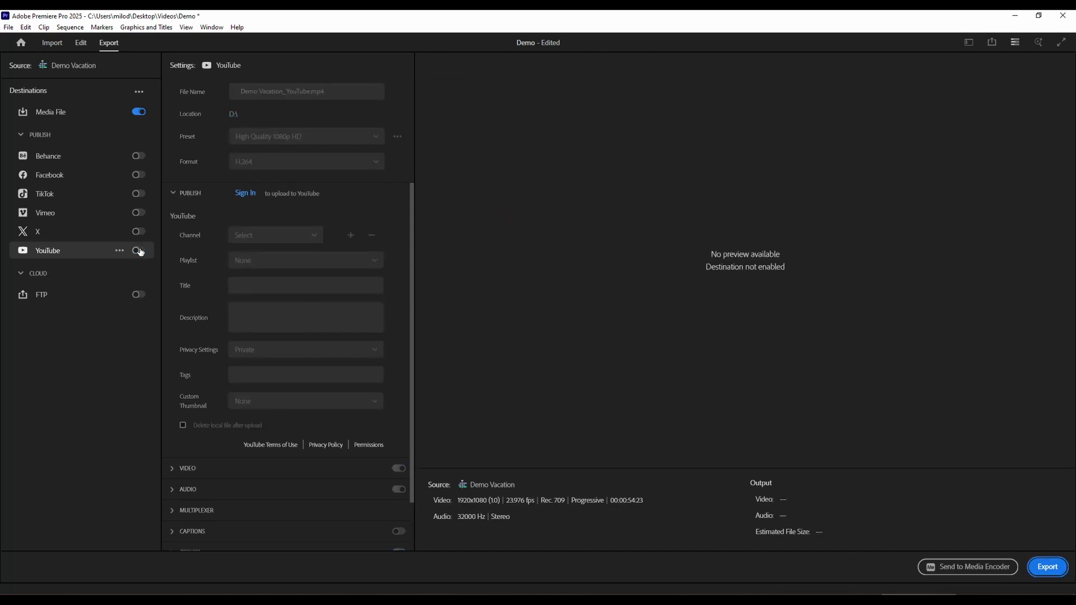
{"action": "left_click", "coordinate": [79, 114]}
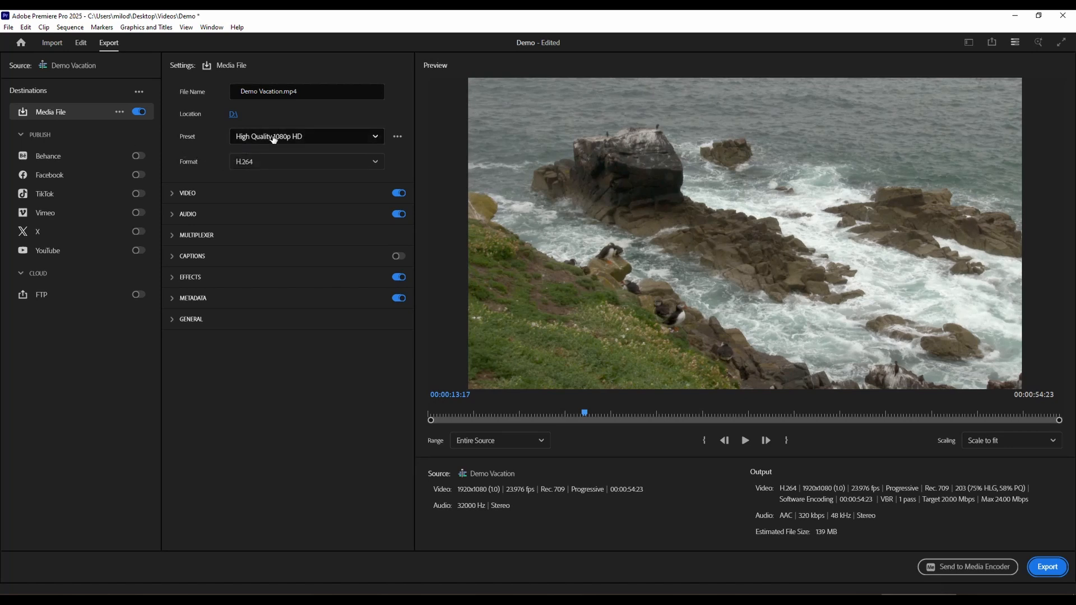
Review the available export formats and presets for the Media File destination without choosing a different one
{"action": "left_click", "coordinate": [312, 168]}
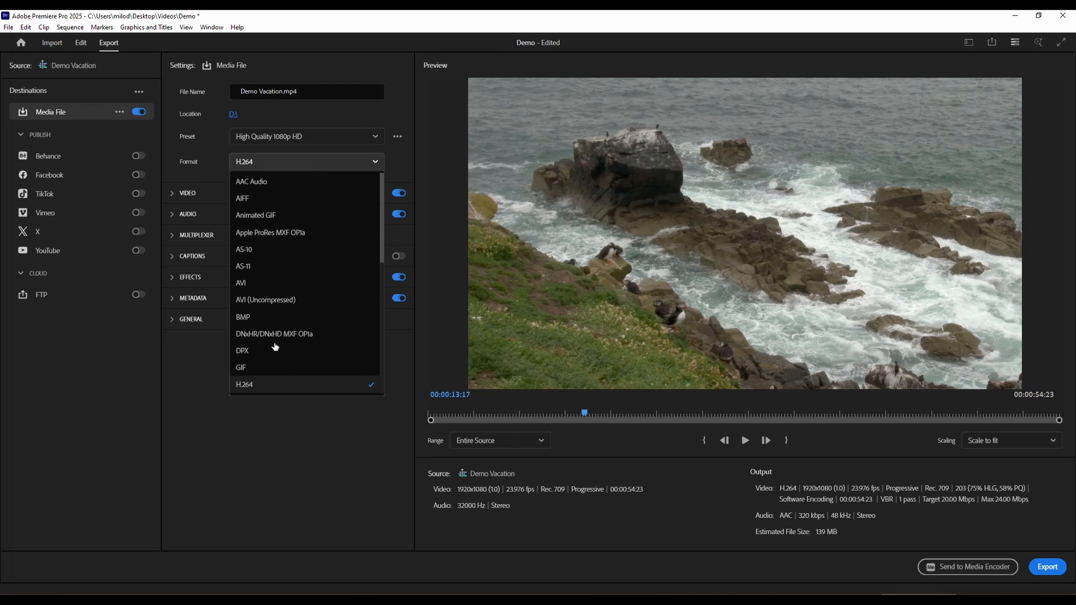
{"action": "scroll", "coordinate": [277, 381], "scroll_direction": "down", "scroll_amount": 1}
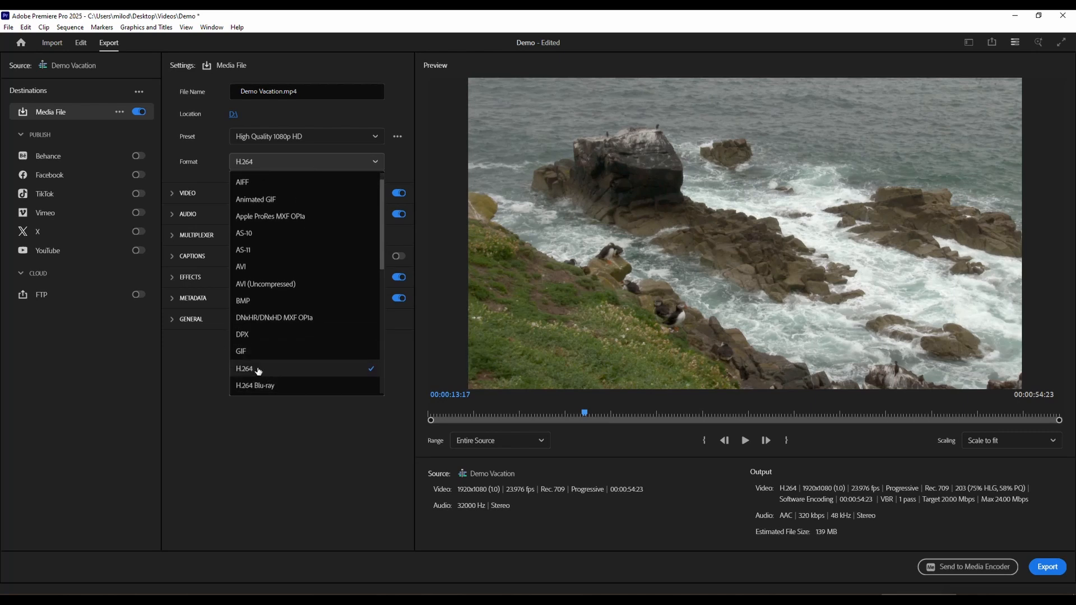
{"action": "left_click", "coordinate": [173, 371]}
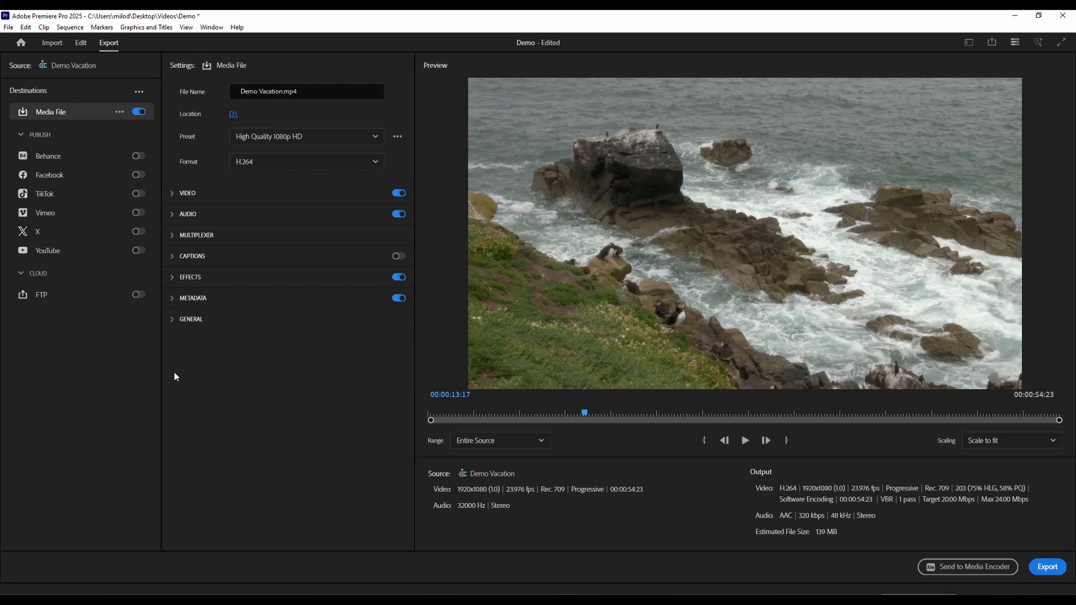
{"action": "left_click", "coordinate": [301, 137]}
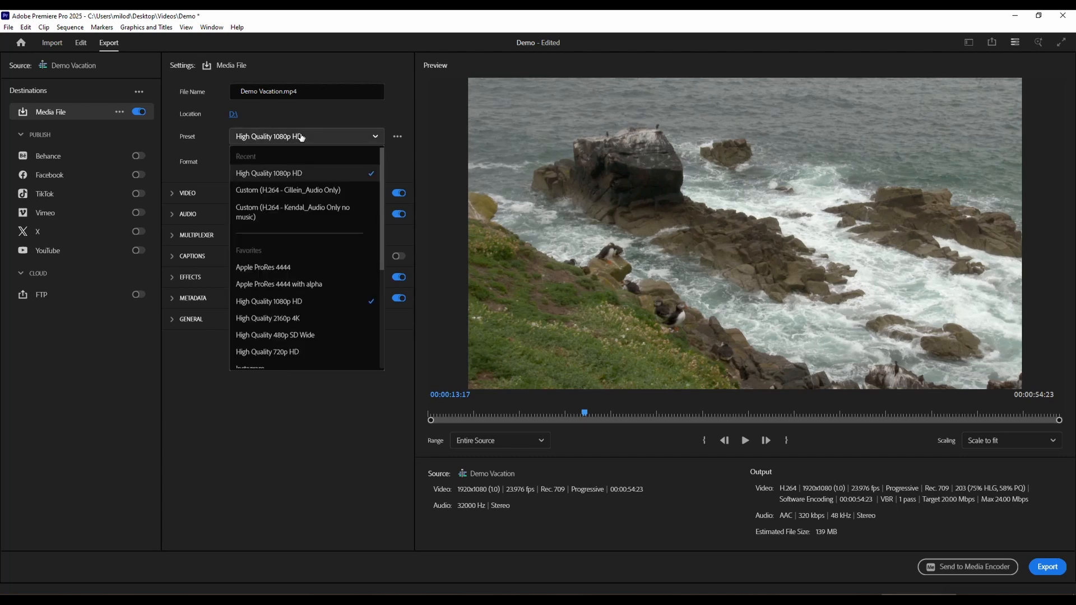
{"action": "scroll", "coordinate": [301, 312], "scroll_direction": "down", "scroll_amount": 1}
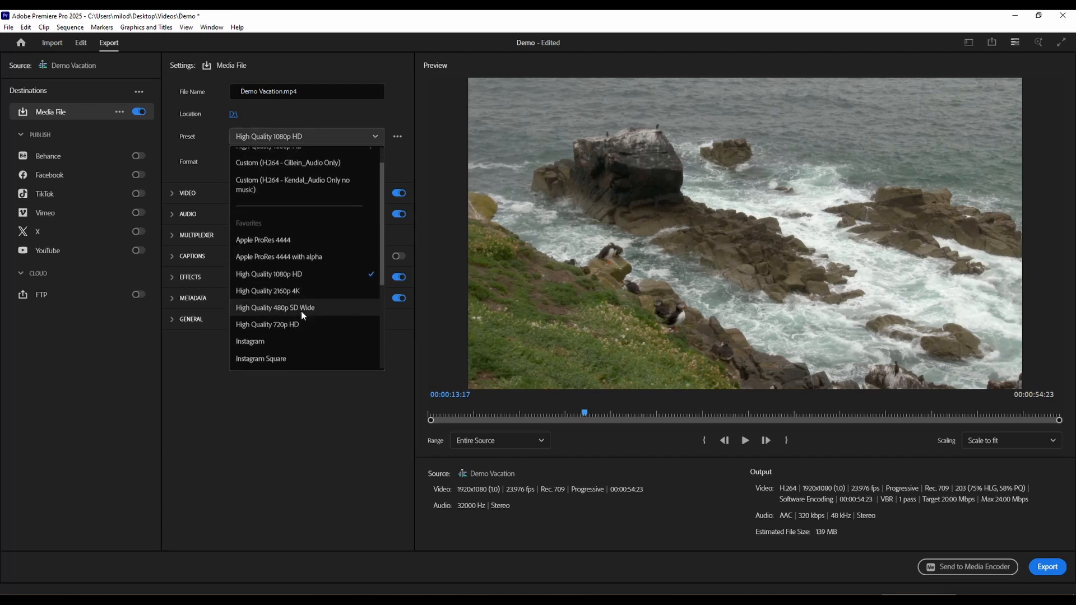
{"action": "scroll", "coordinate": [301, 311], "scroll_direction": "down", "scroll_amount": 1}
{"action": "left_click", "coordinate": [190, 351]}
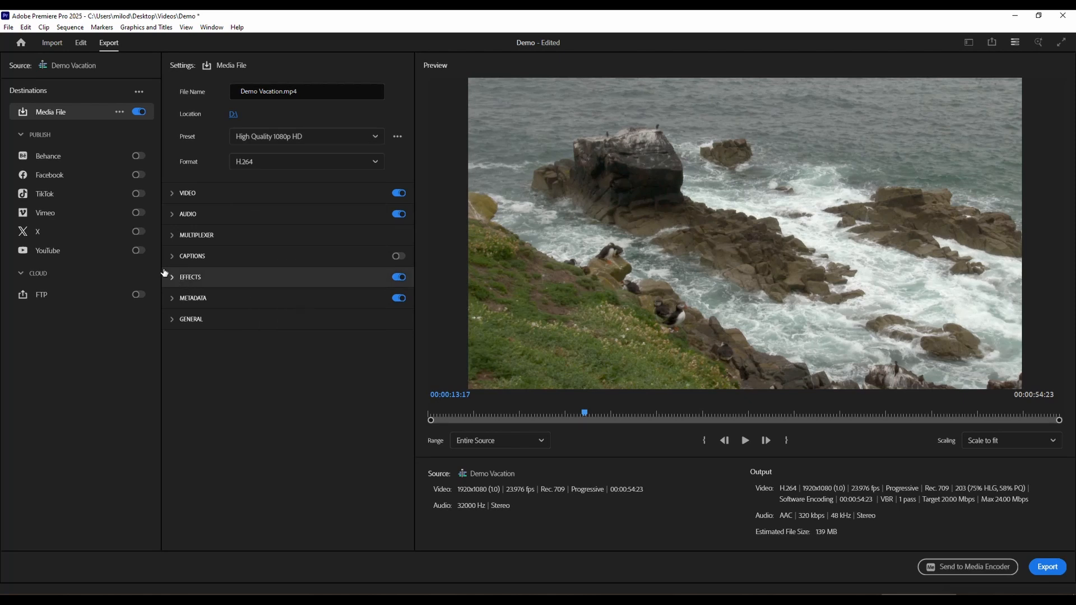
Set the Media File export location to the Desktop folder with the file name Demo Vacation
{"action": "left_click", "coordinate": [50, 251]}
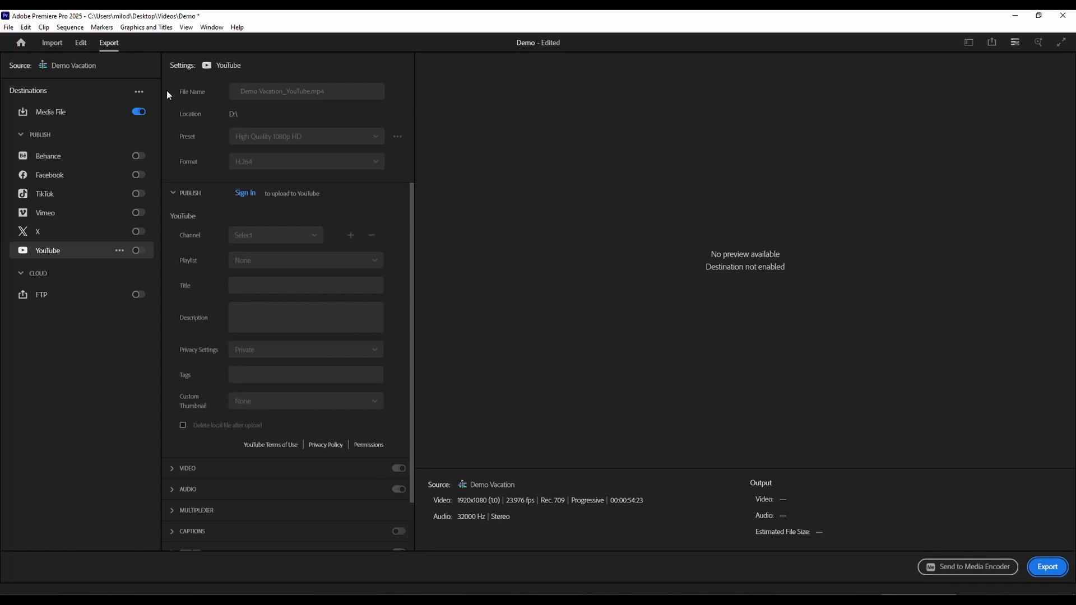
{"action": "left_click", "coordinate": [84, 110]}
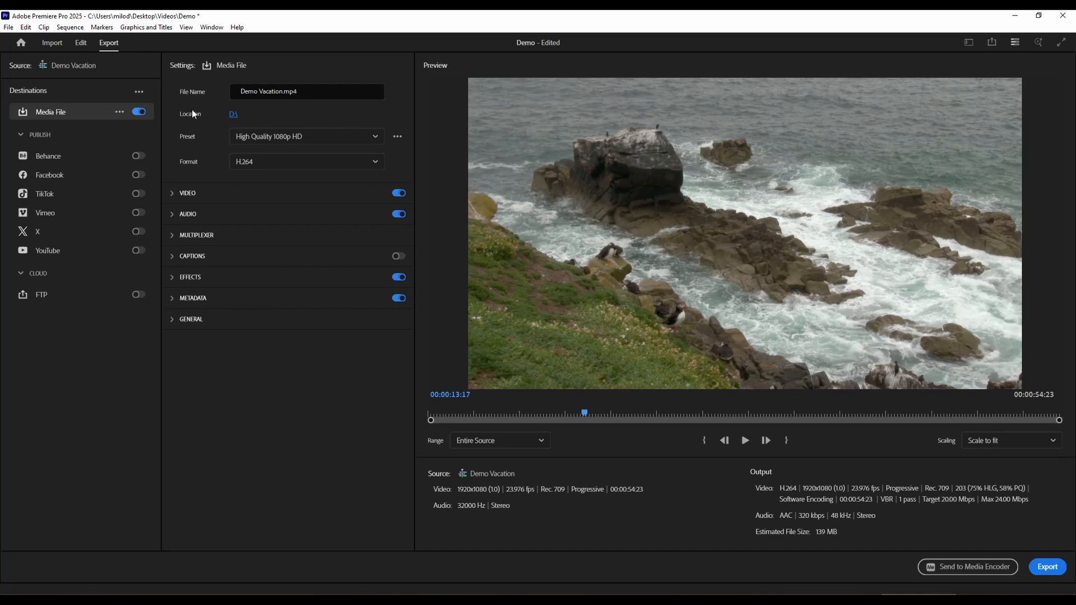
{"action": "left_click", "coordinate": [233, 114]}
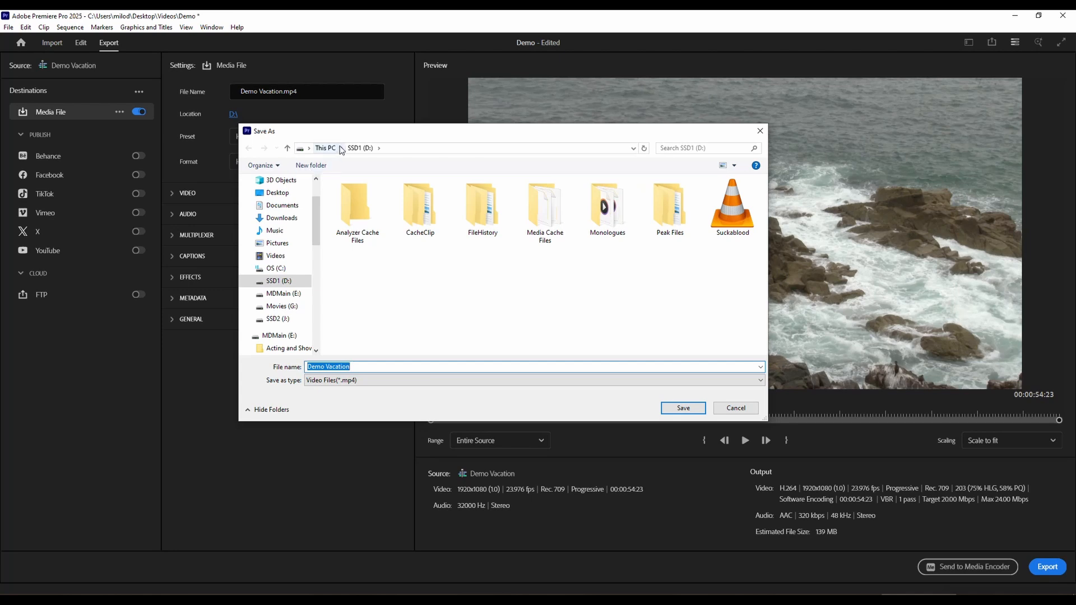
{"action": "left_click", "coordinate": [504, 311]}
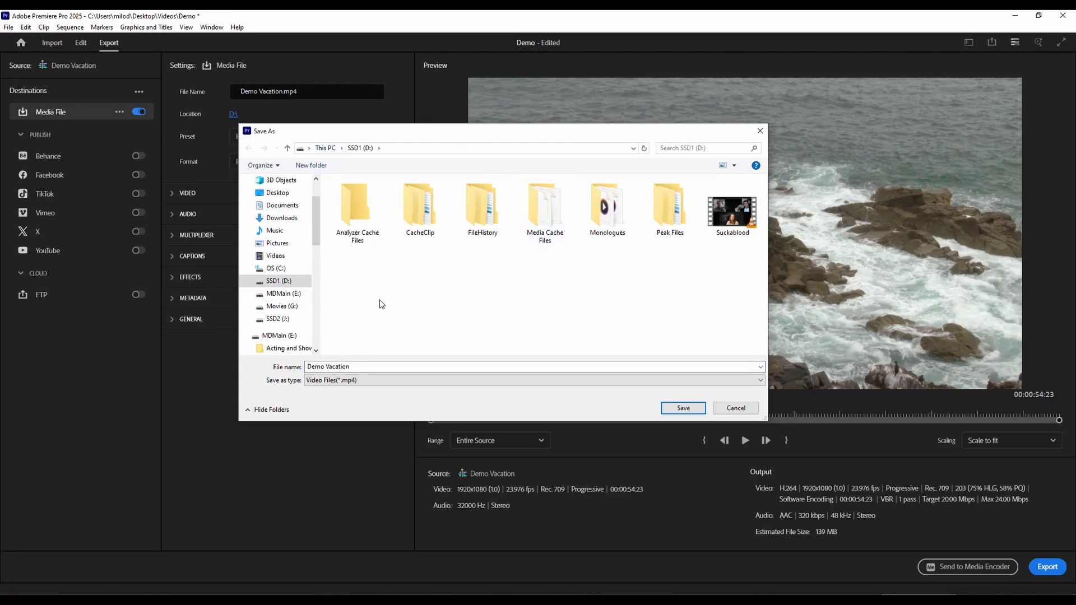
{"action": "left_click", "coordinate": [278, 193]}
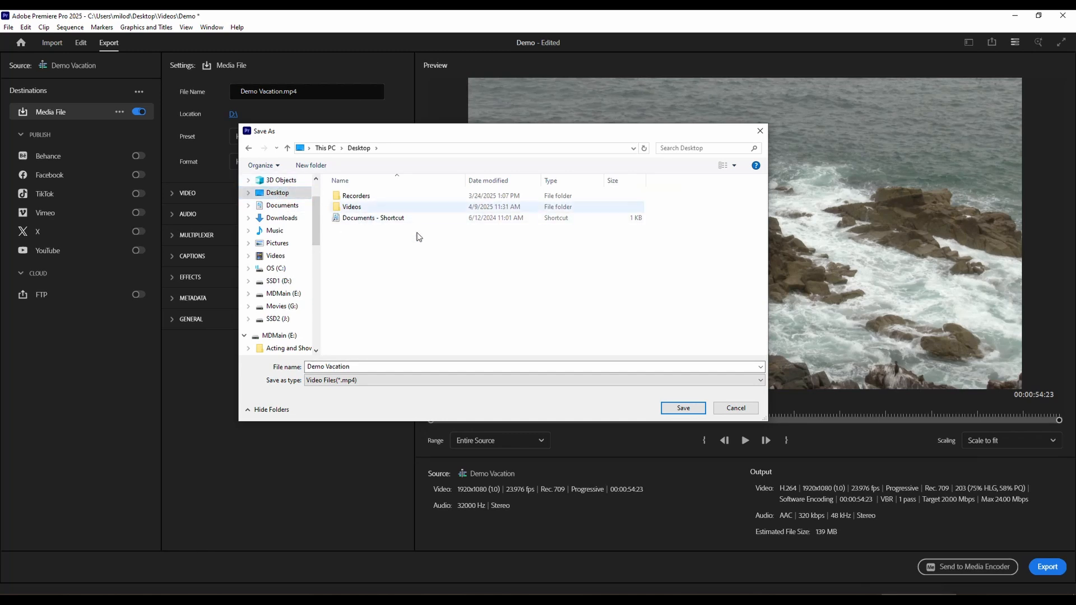
{"action": "left_click", "coordinate": [681, 408]}
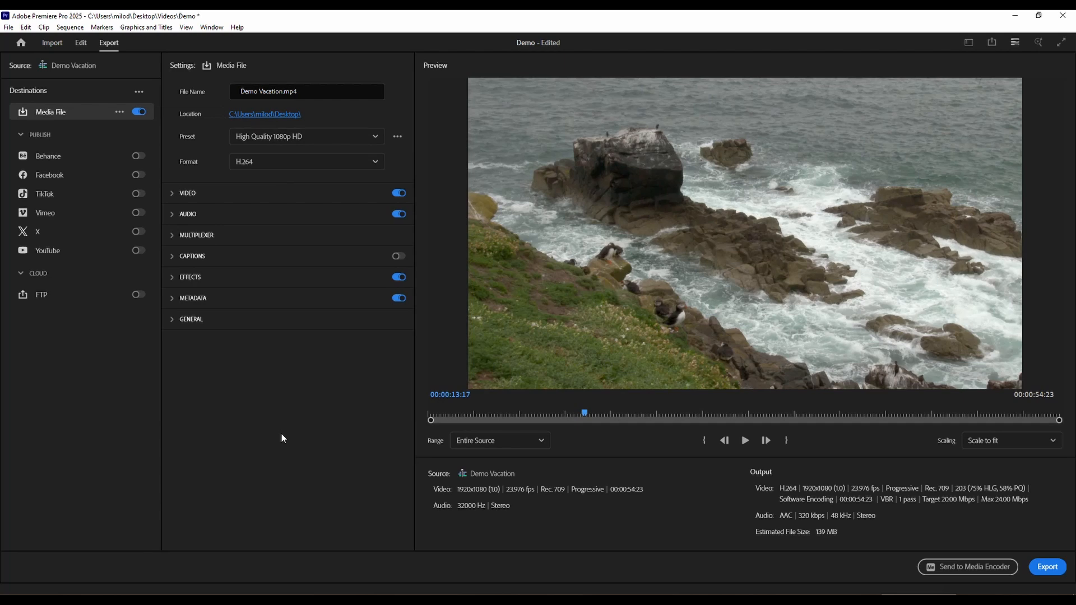
Export the Demo Vacation sequence, and check the exported video in the Desktop folder before returning to Premiere Pro
{"action": "left_click", "coordinate": [1046, 566]}
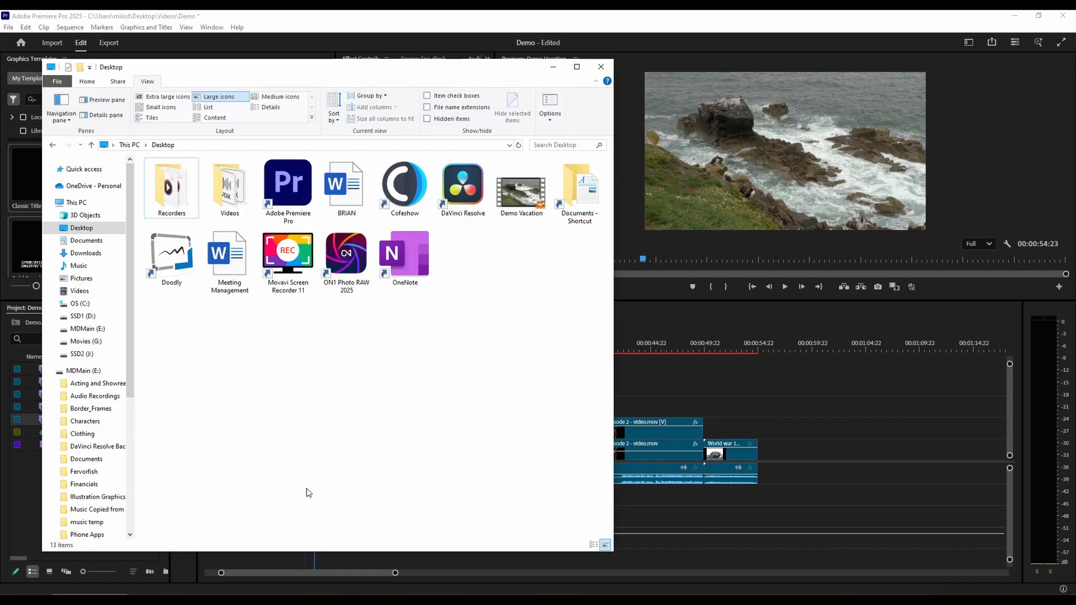
{"action": "left_click", "coordinate": [510, 203]}
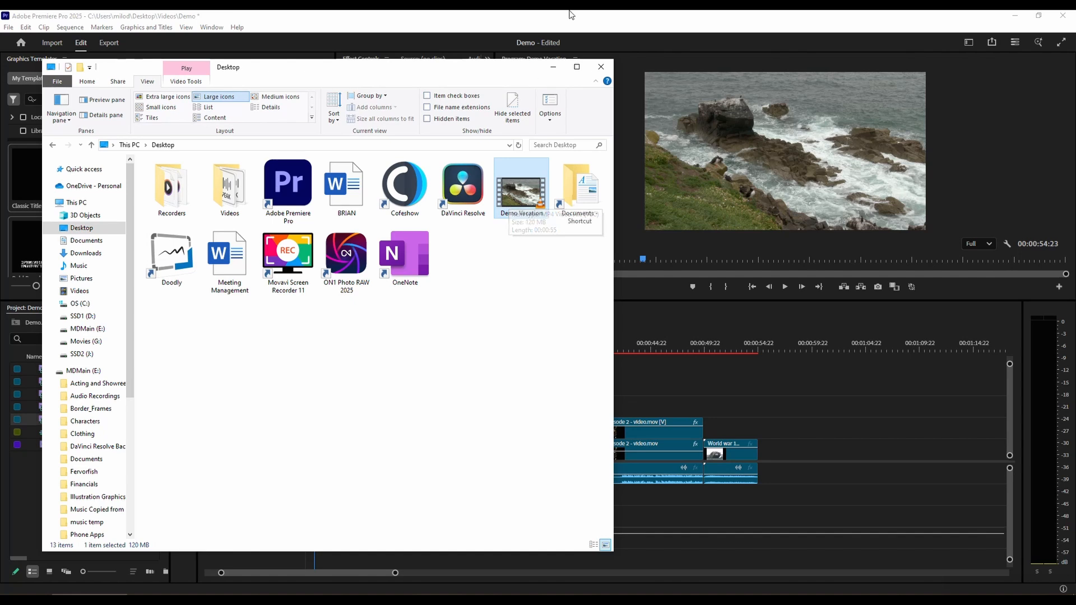
{"action": "left_click", "coordinate": [629, 163]}
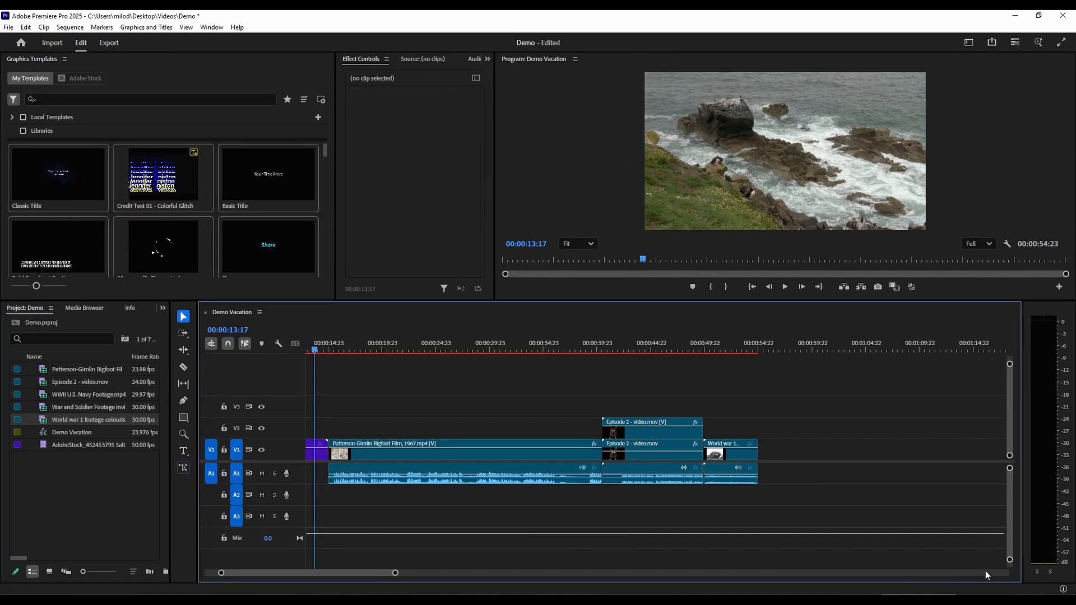